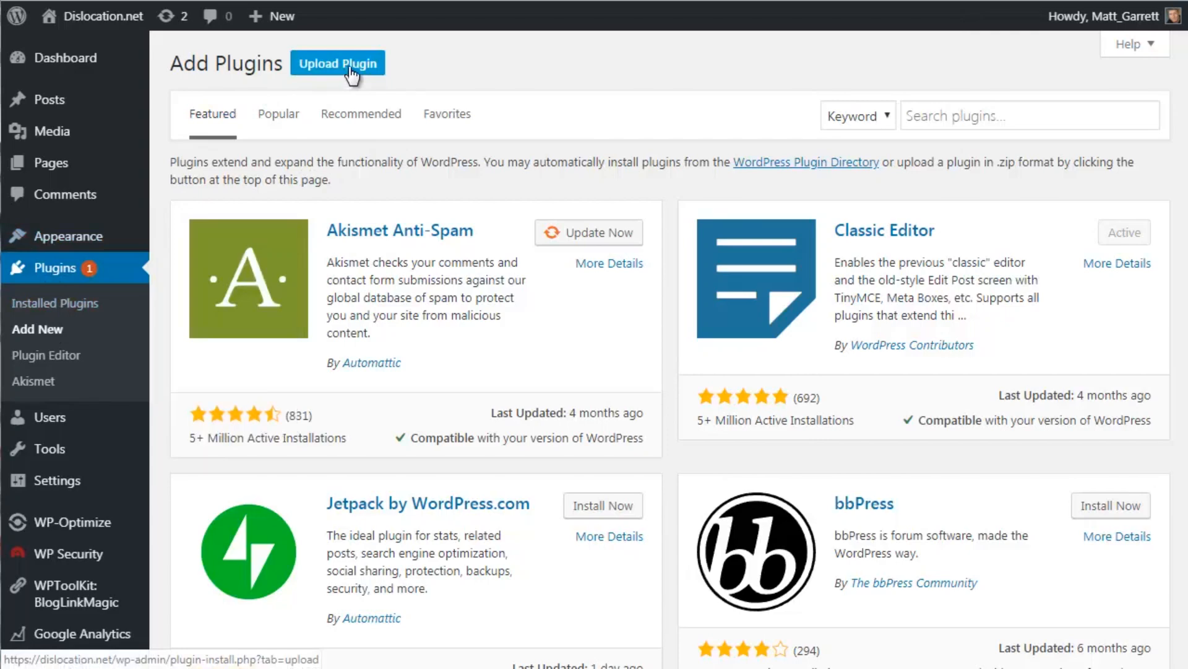
# Install the plugin from the uploaded file wptlkt-ultimateads.zip and activate it
pyautogui.click(350, 67)
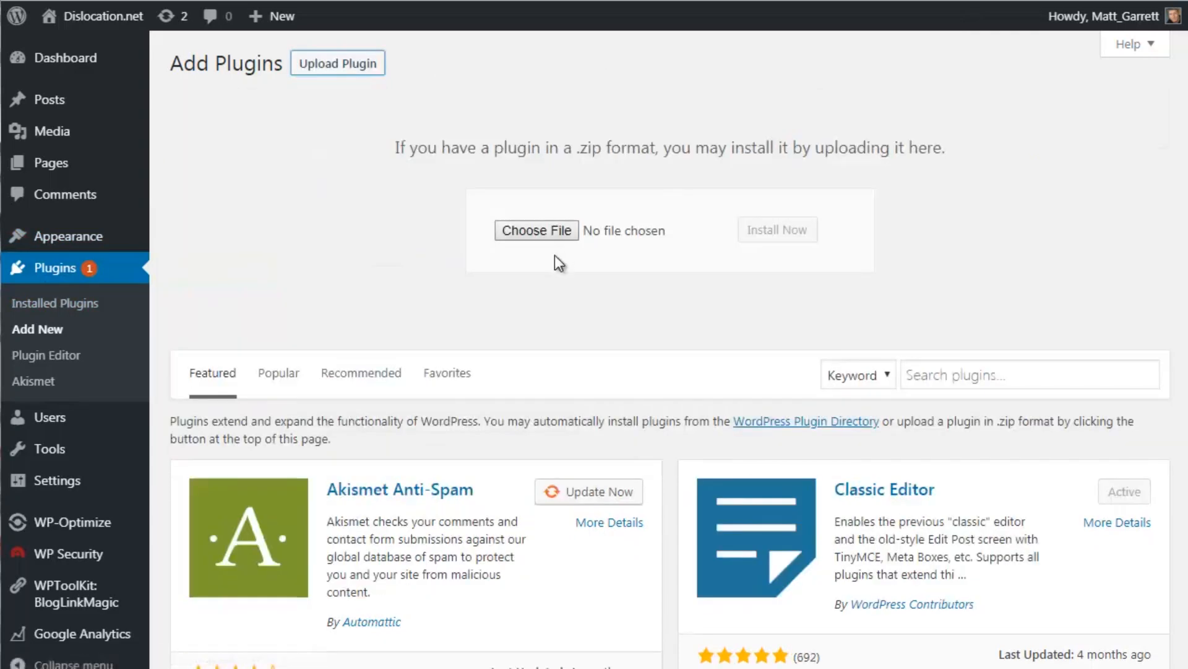
pyautogui.click(543, 233)
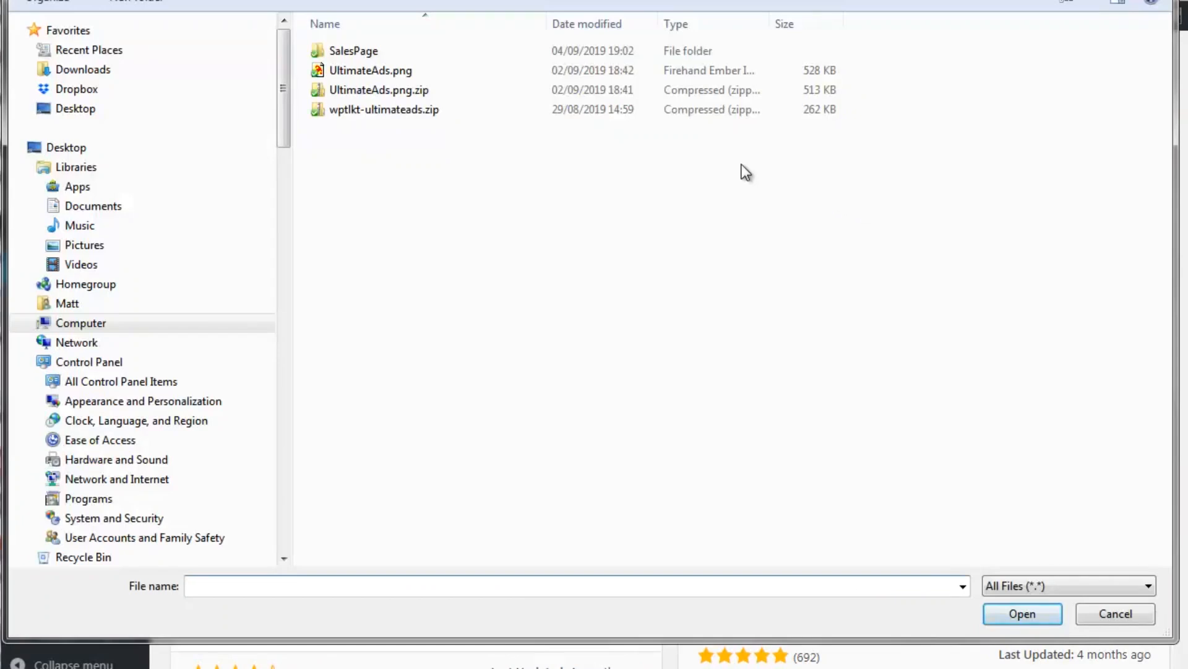
pyautogui.click(411, 114)
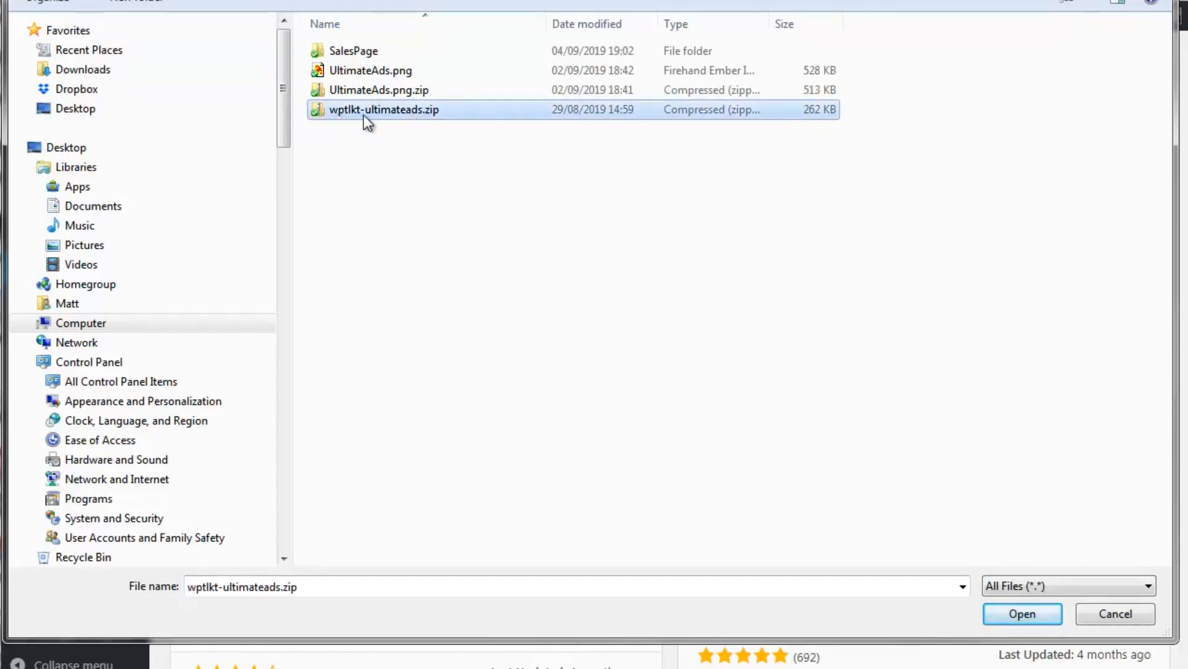
pyautogui.click(1011, 614)
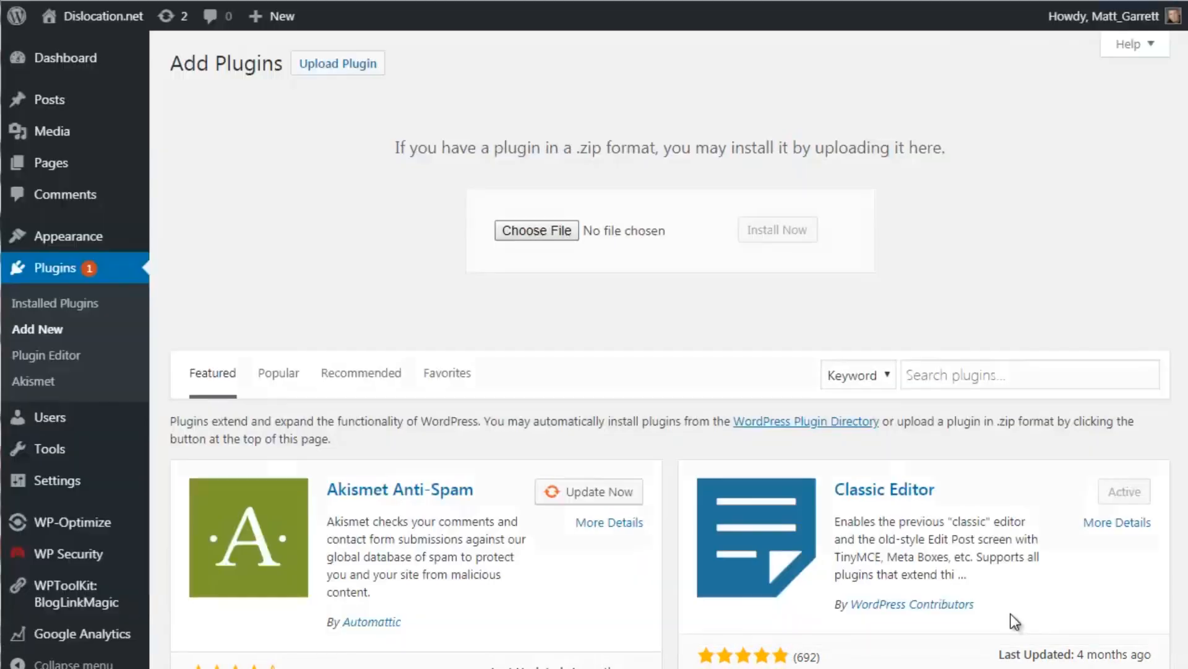
pyautogui.click(786, 235)
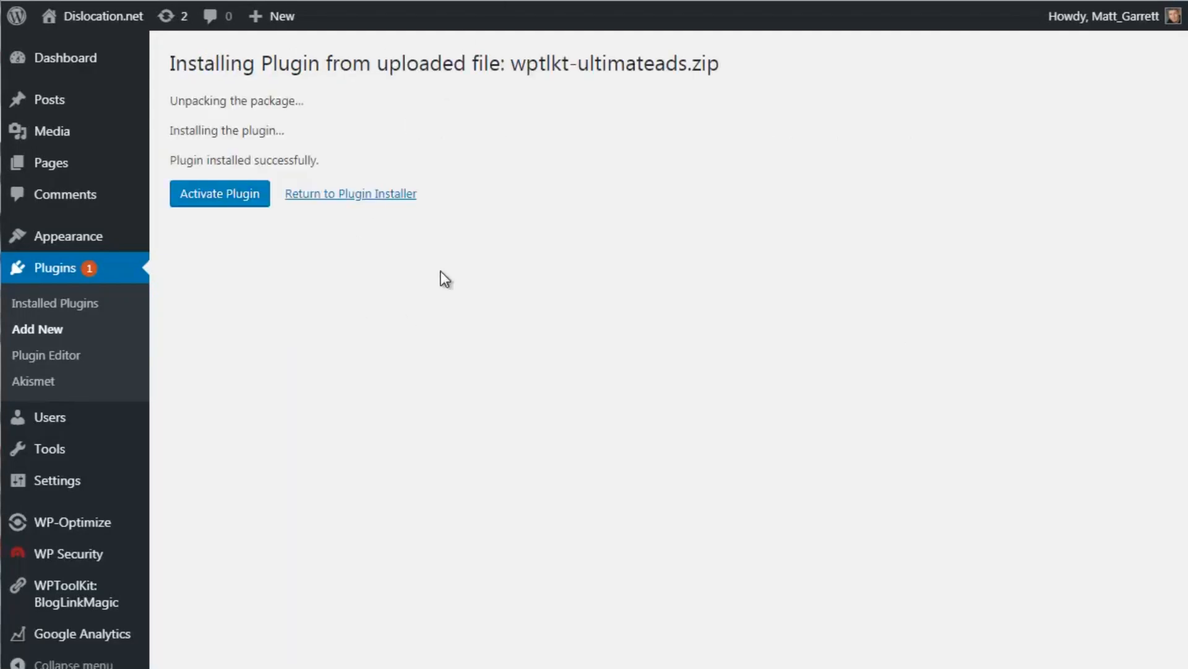
pyautogui.click(218, 198)
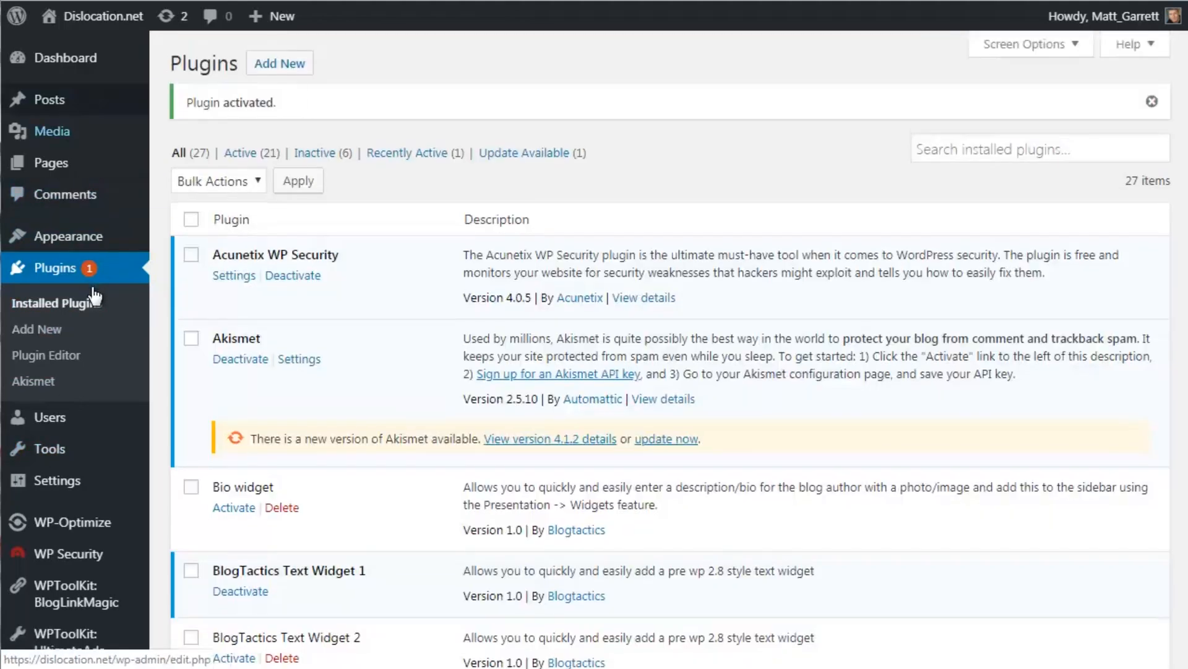
# Open the Theme Ads settings of the WPToolKit: UltimateAds plugin
pyautogui.scroll(-3, 102, 371)
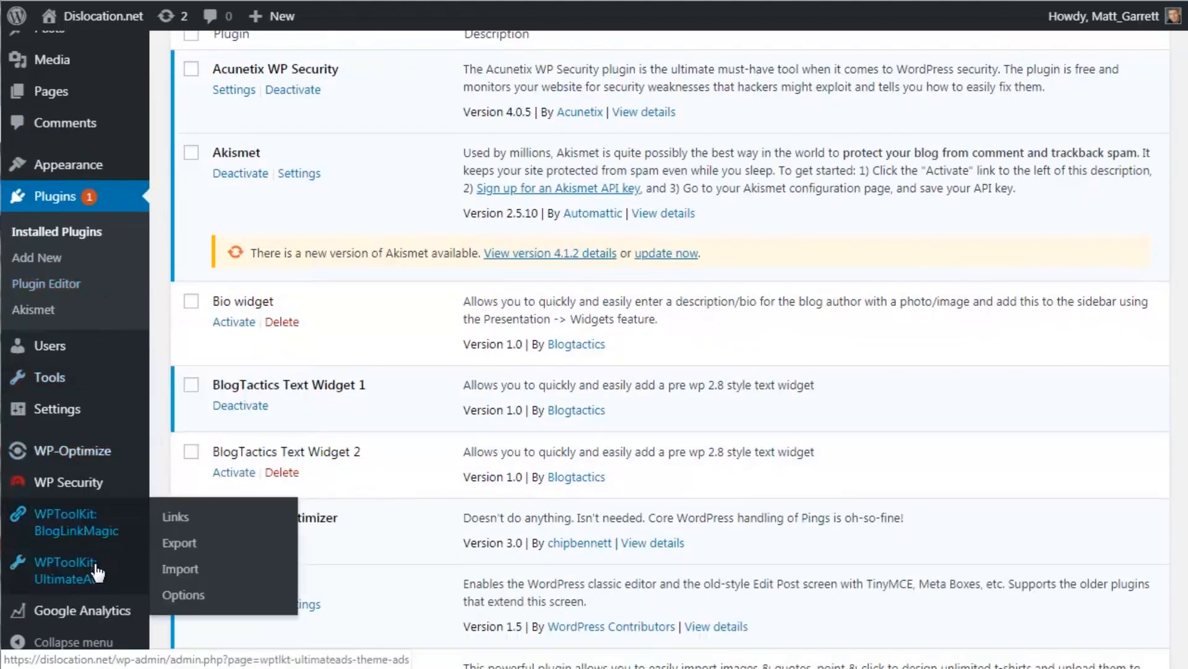
pyautogui.moveTo(94, 572)
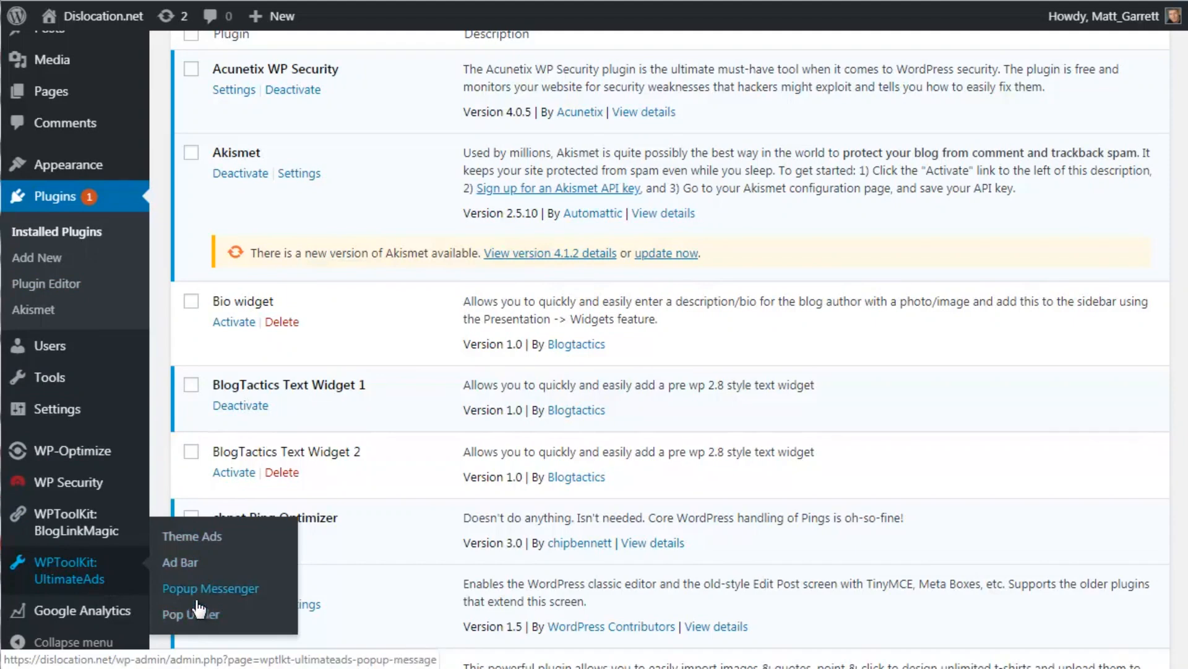
pyautogui.click(197, 540)
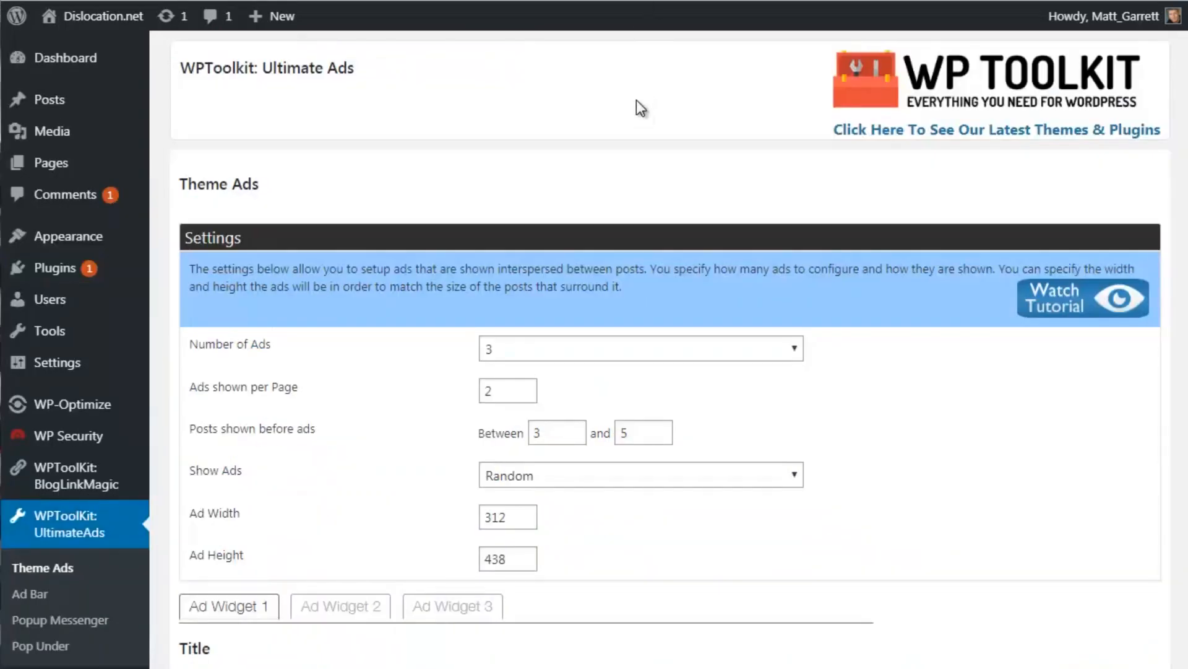
# Try setting the number of theme ads to 5 and return it to 3
pyautogui.scroll(-3, 637, 107)
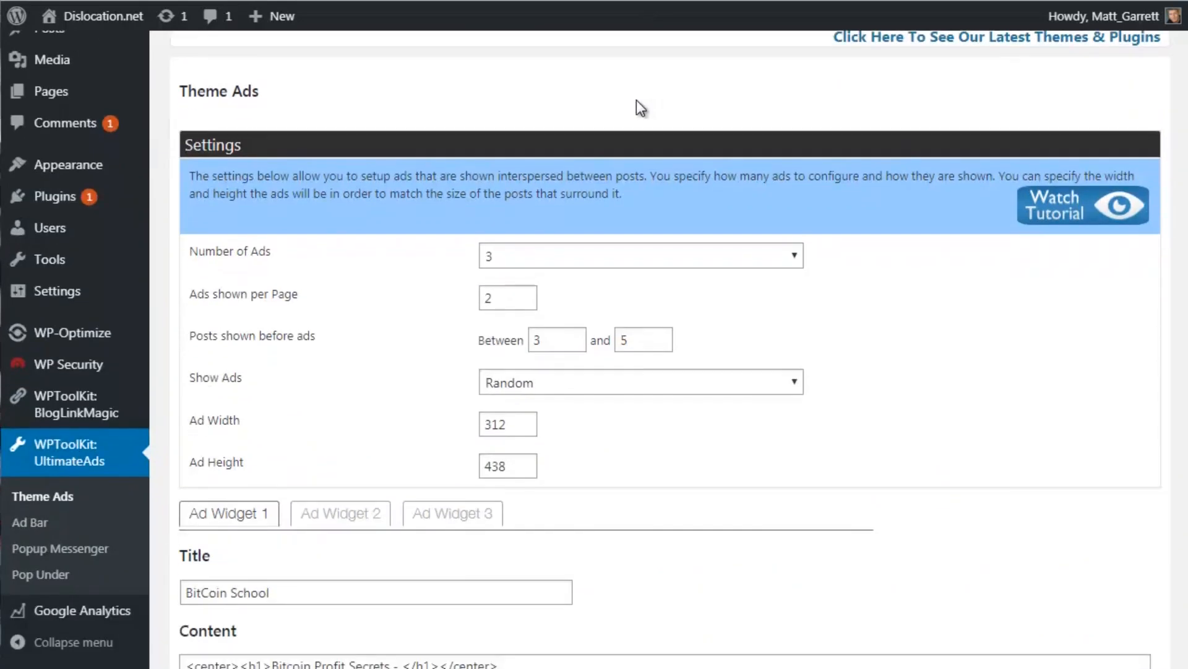
pyautogui.scroll(-2, 632, 98)
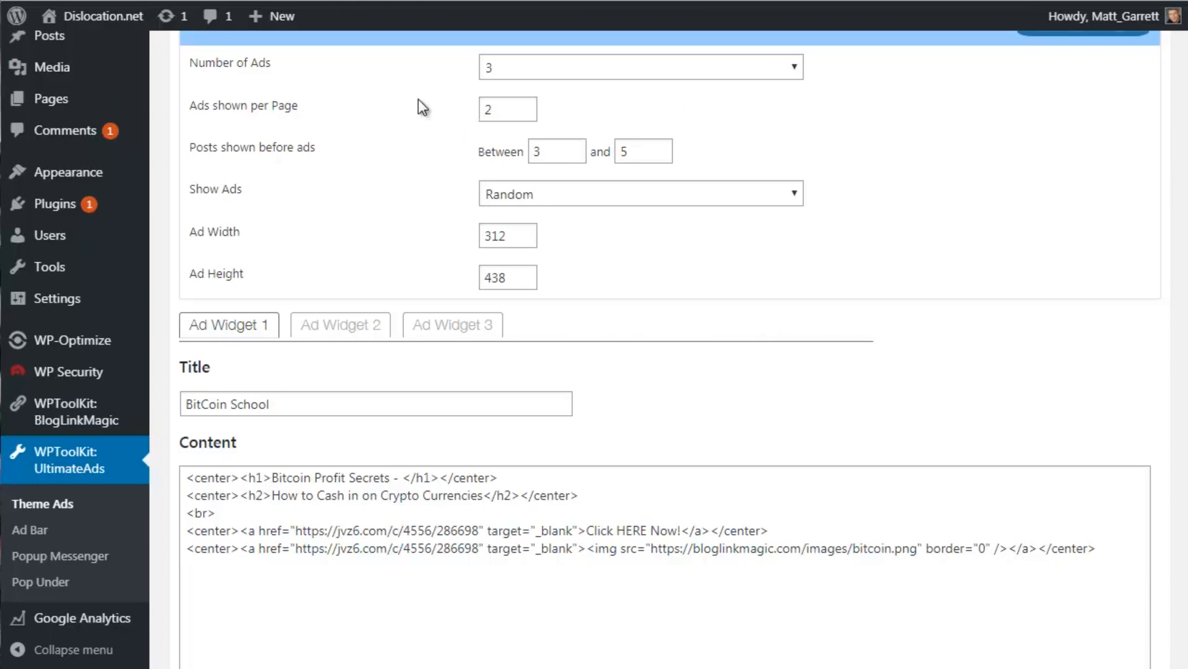
pyautogui.click(578, 73)
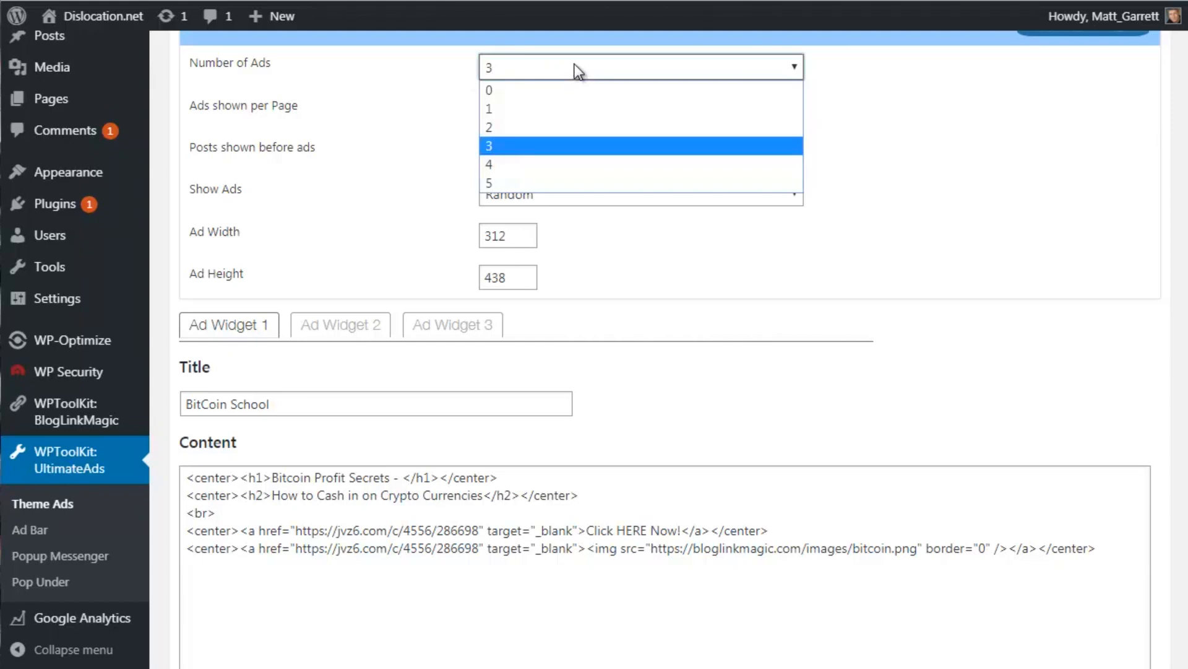
pyautogui.click(499, 182)
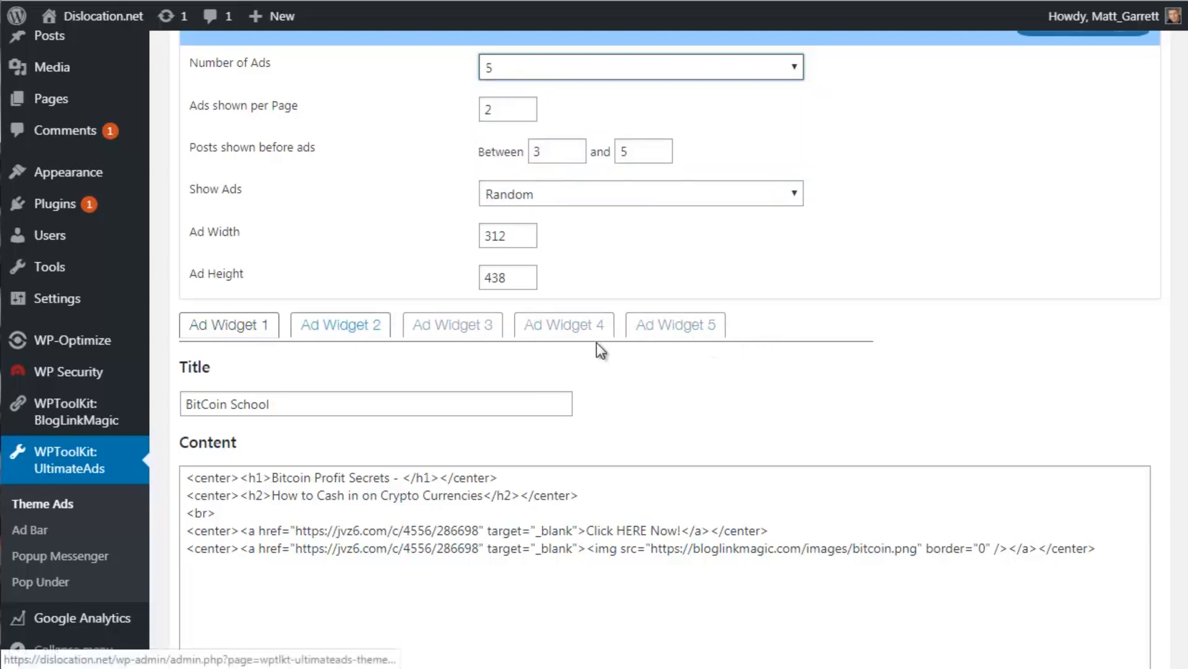
pyautogui.click(537, 73)
pyautogui.click(502, 148)
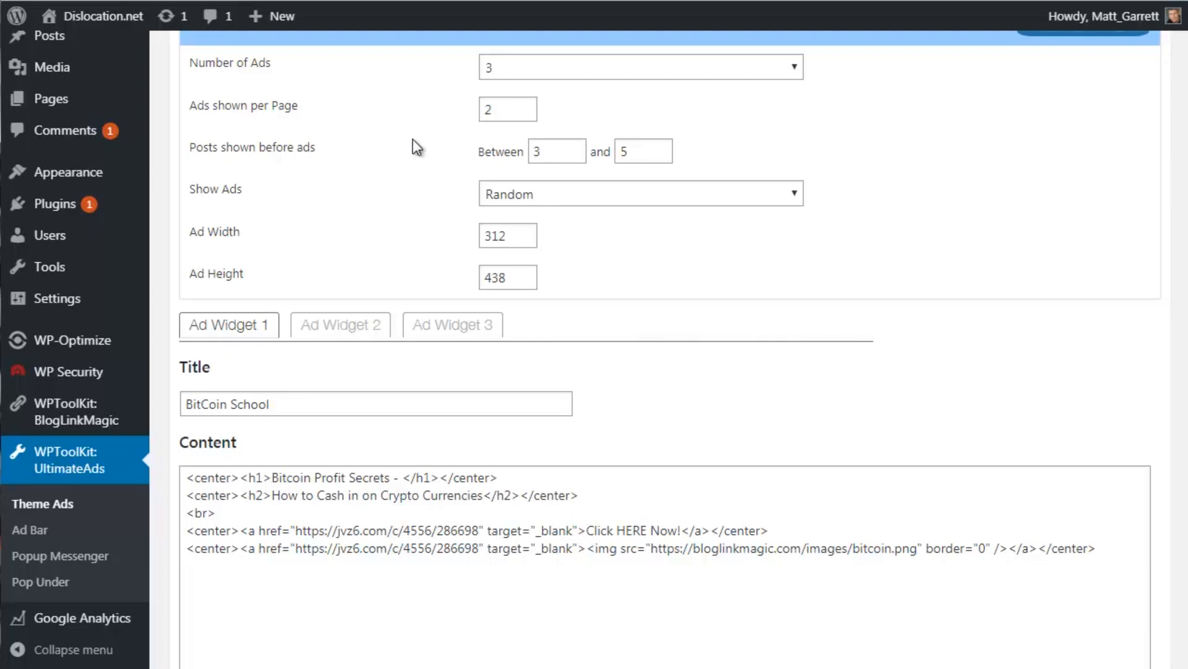
# Check the available Show Ads ordering options and review the title and content of each of the three ad widgets
pyautogui.click(541, 195)
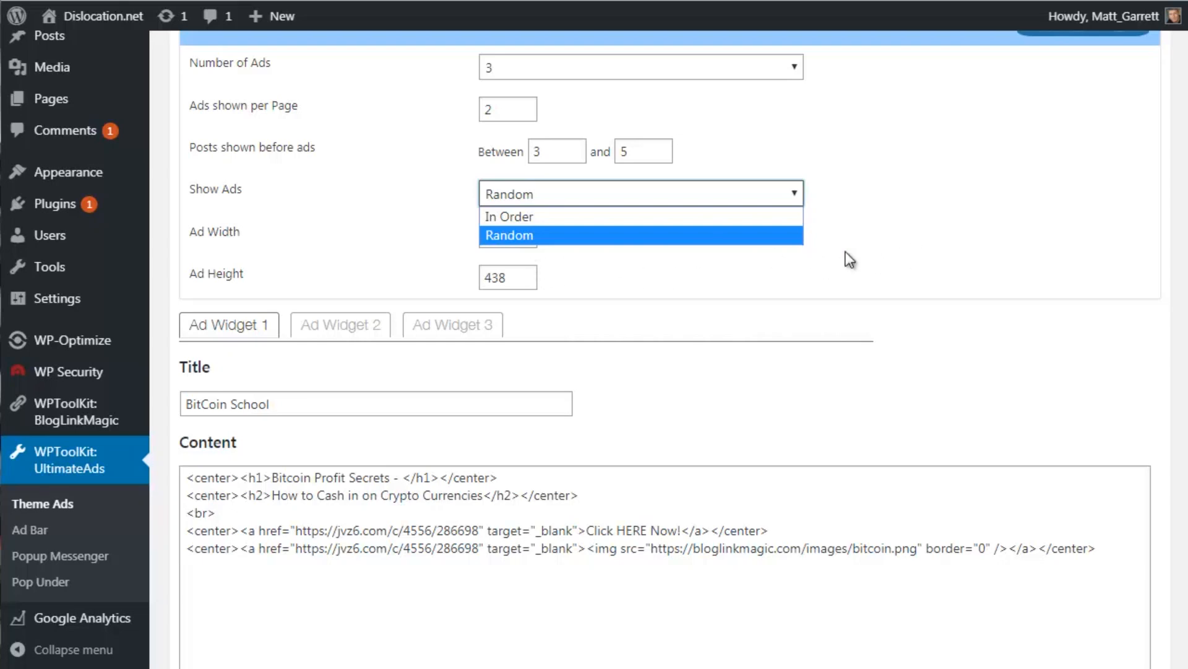
pyautogui.click(896, 251)
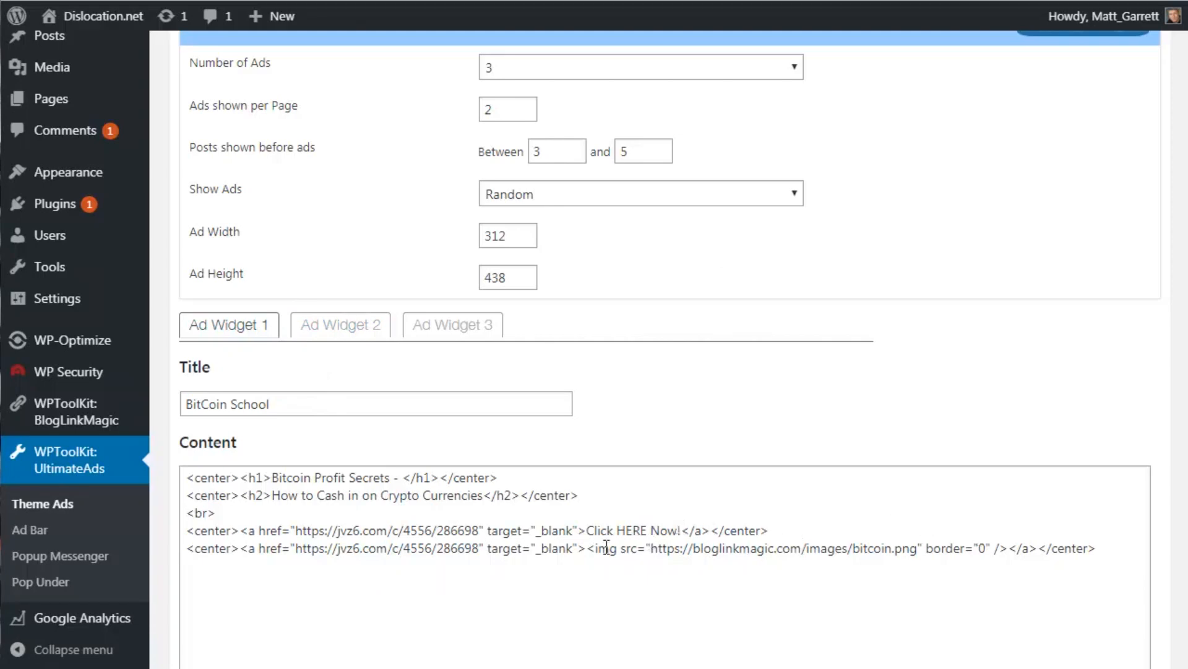
pyautogui.click(346, 333)
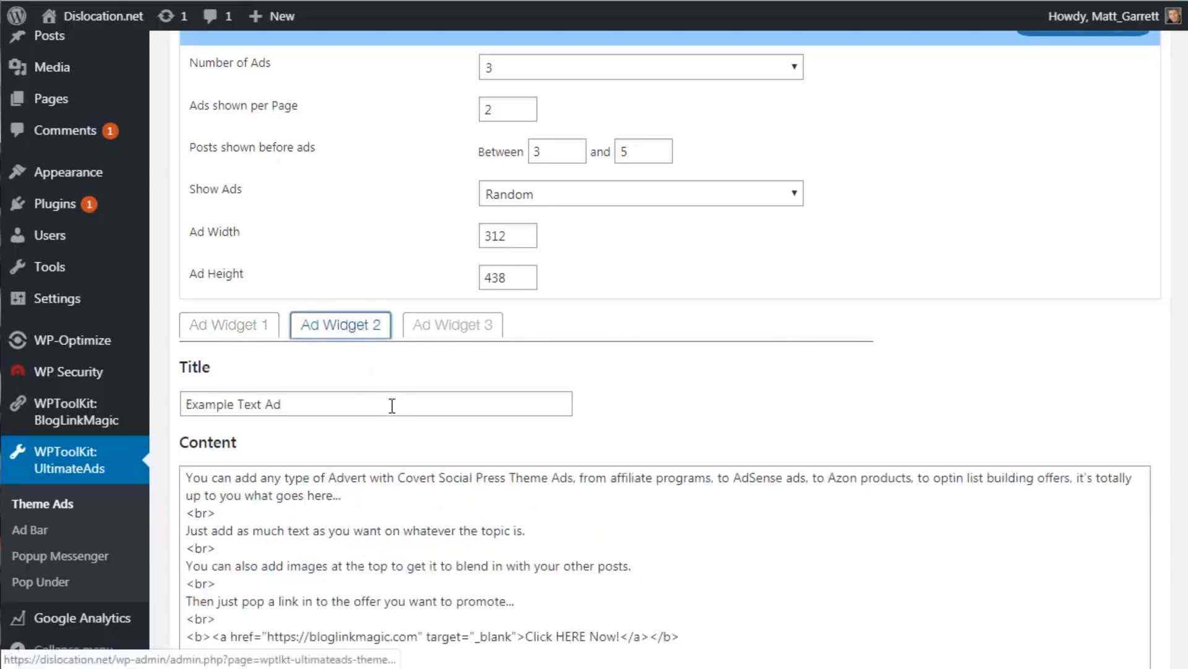
pyautogui.click(461, 330)
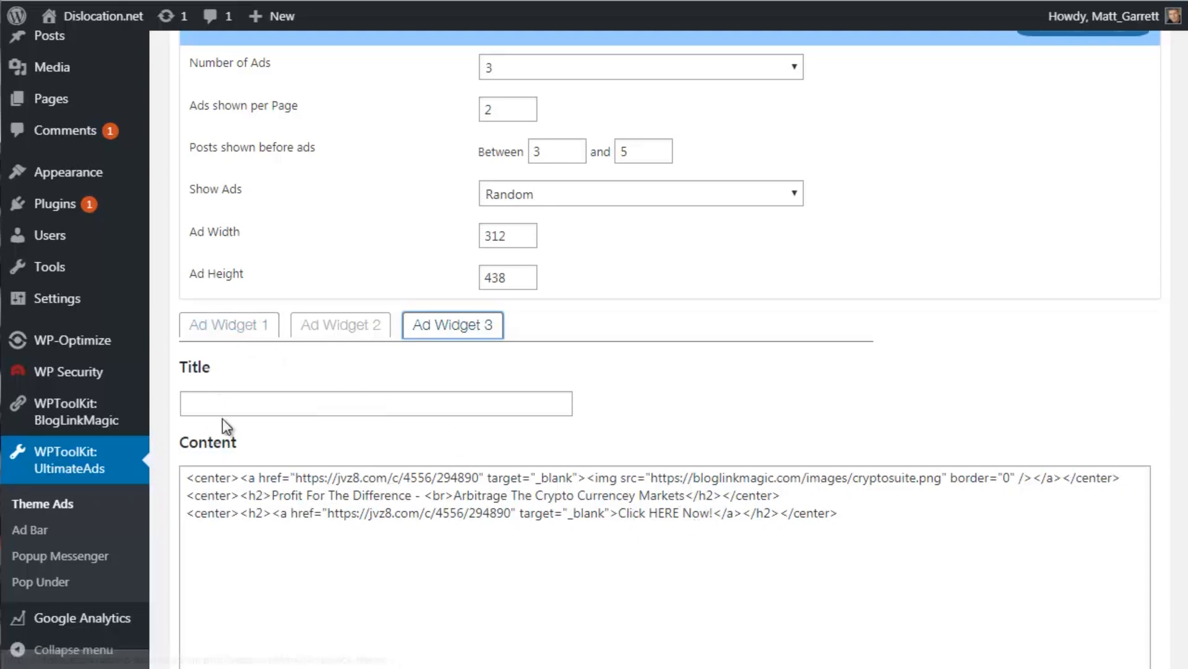
pyautogui.click(236, 330)
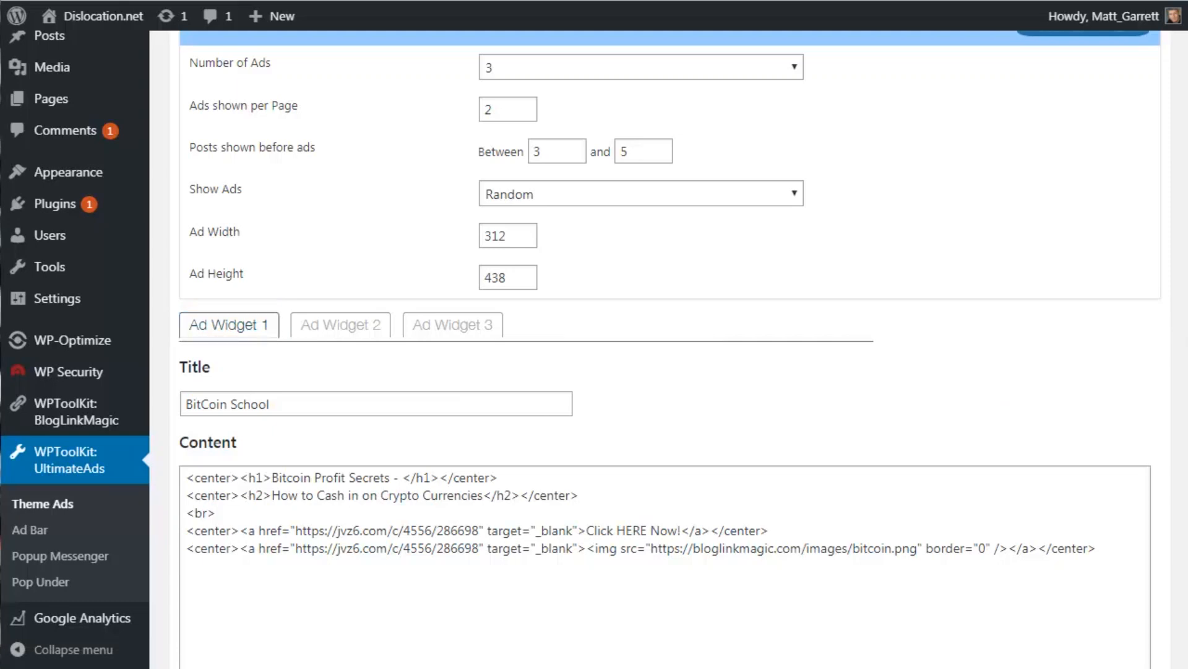
# Review the Ad Widget 1 content and the advanced post class and styling settings, and save the theme ads
pyautogui.scroll(-1, 669, 349)
pyautogui.scroll(-2, 668, 349)
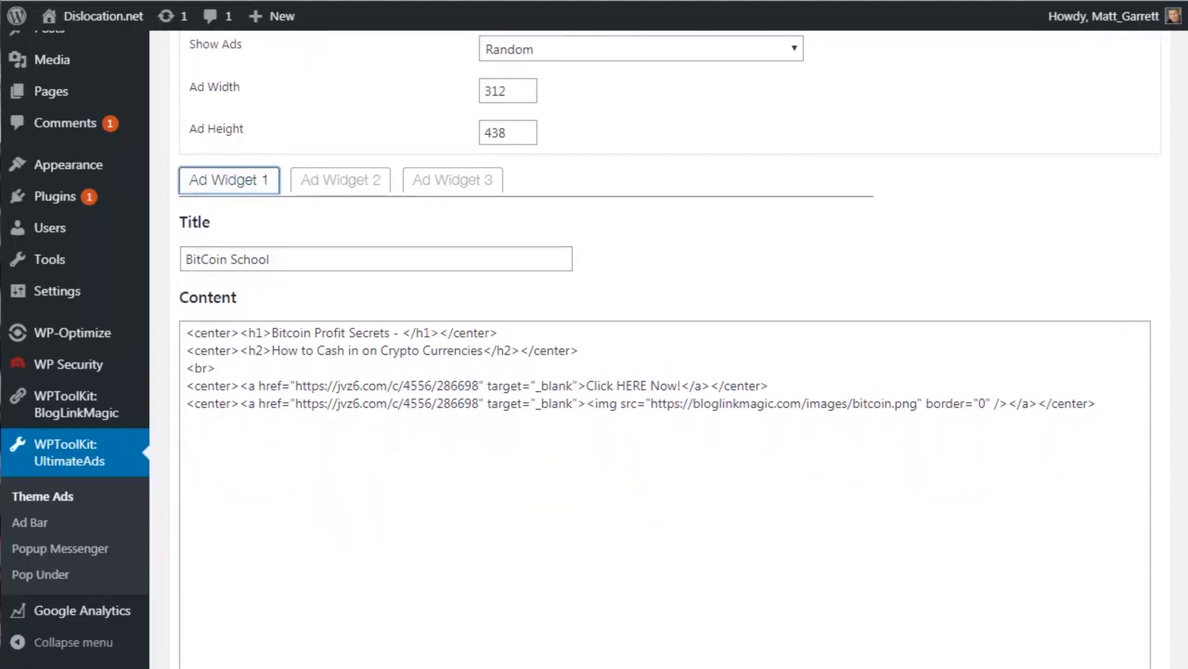
pyautogui.scroll(-1, 669, 349)
pyautogui.scroll(-2, 669, 350)
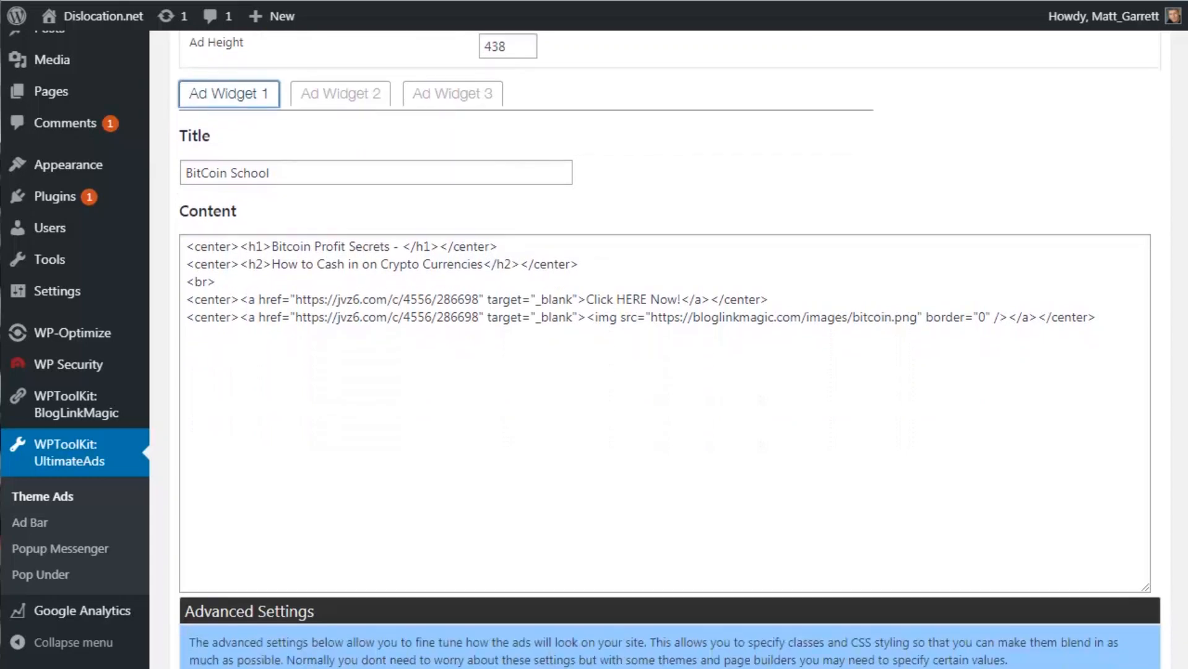
pyautogui.scroll(-5, 668, 349)
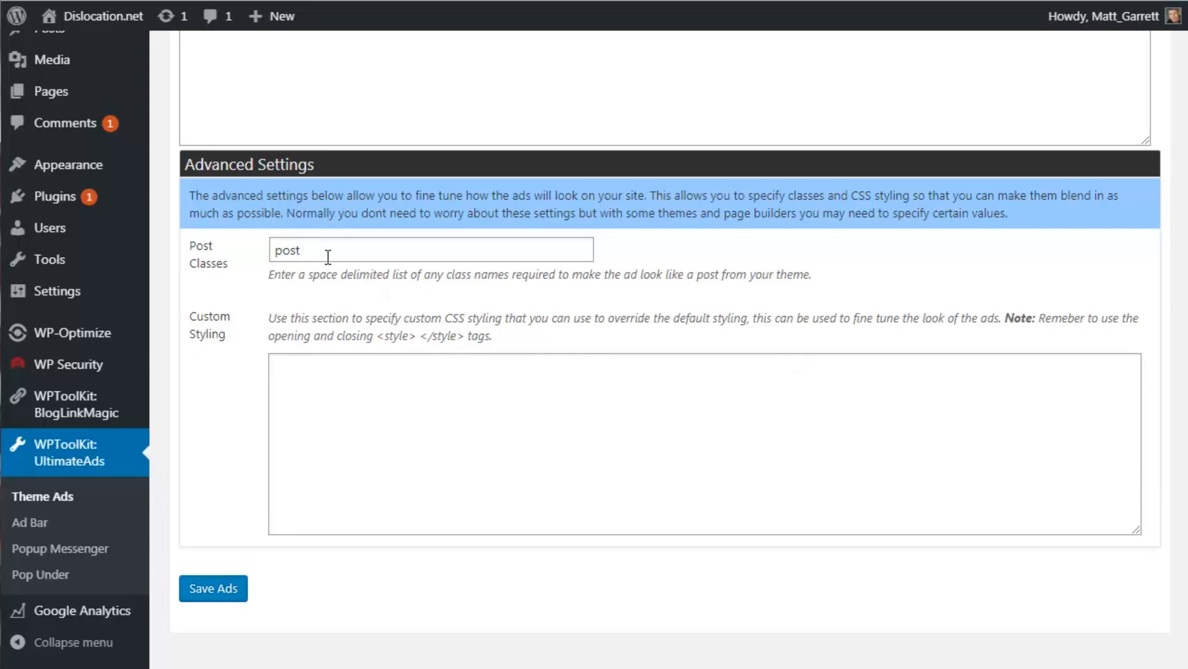
pyautogui.click(227, 589)
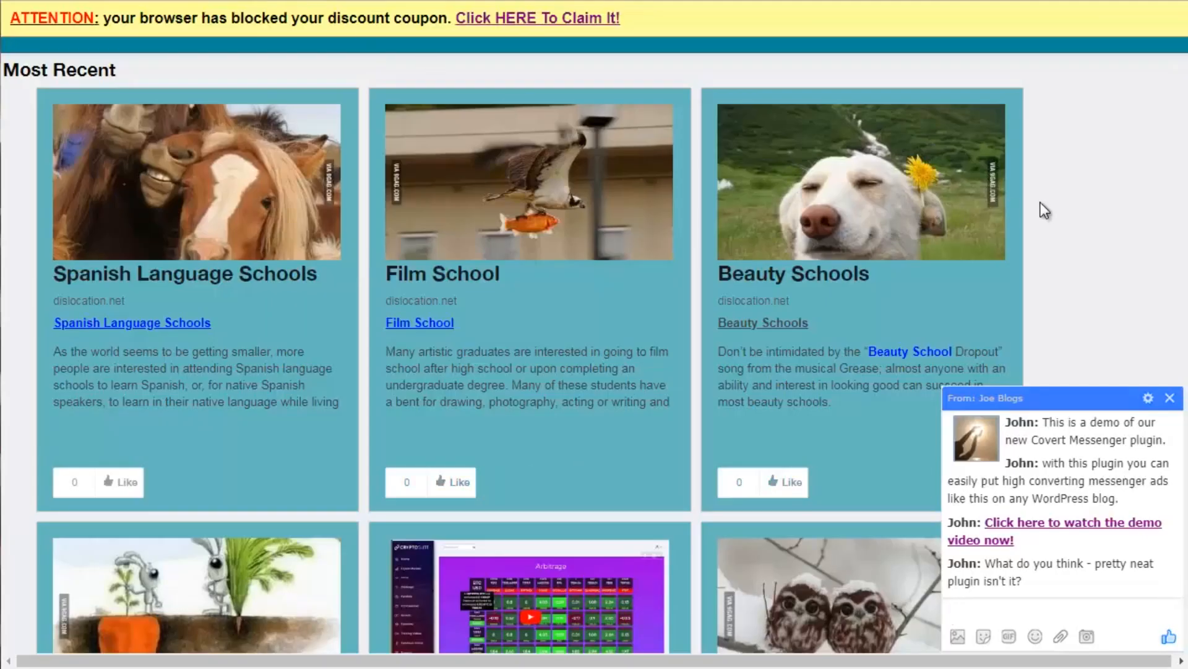
# Look through the blog's front page to examine how the theme ads appear among the posts
pyautogui.scroll(-3, 557, 353)
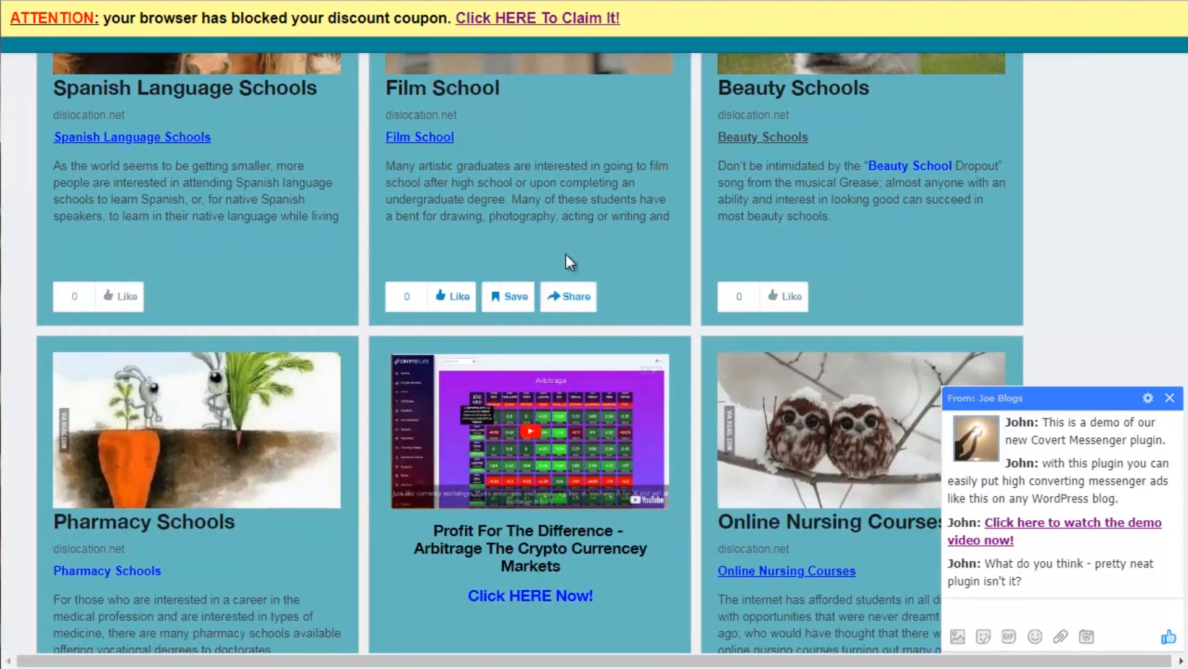
pyautogui.scroll(-9, 566, 253)
pyautogui.scroll(-5, 554, 258)
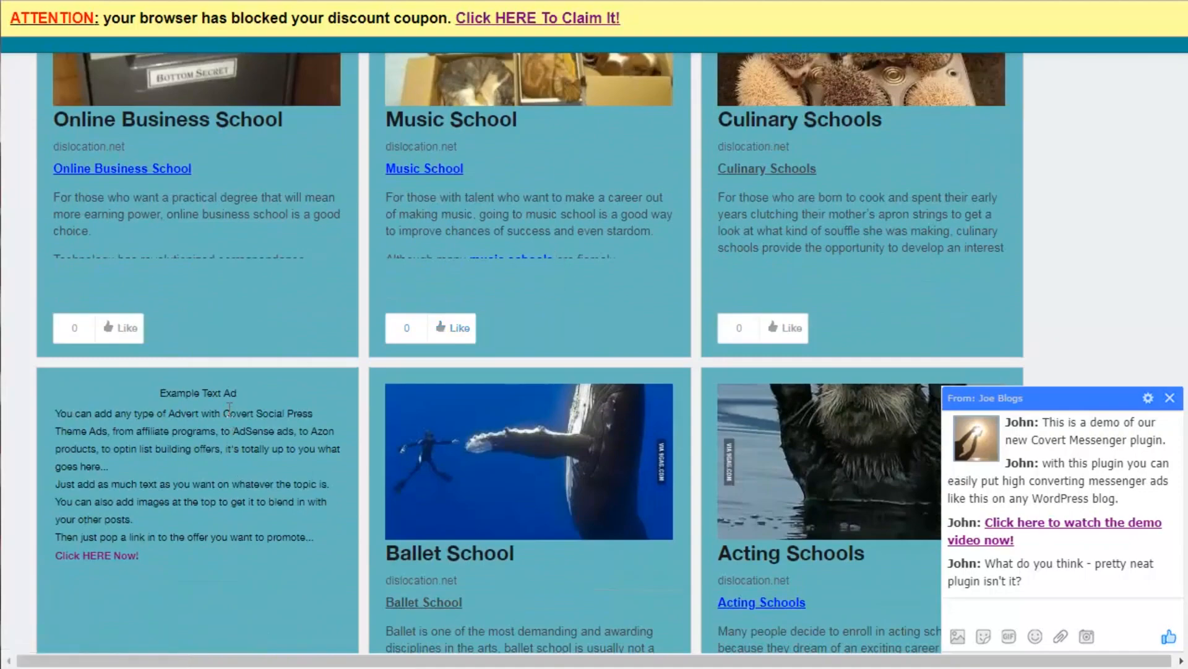
pyautogui.scroll(4, 259, 518)
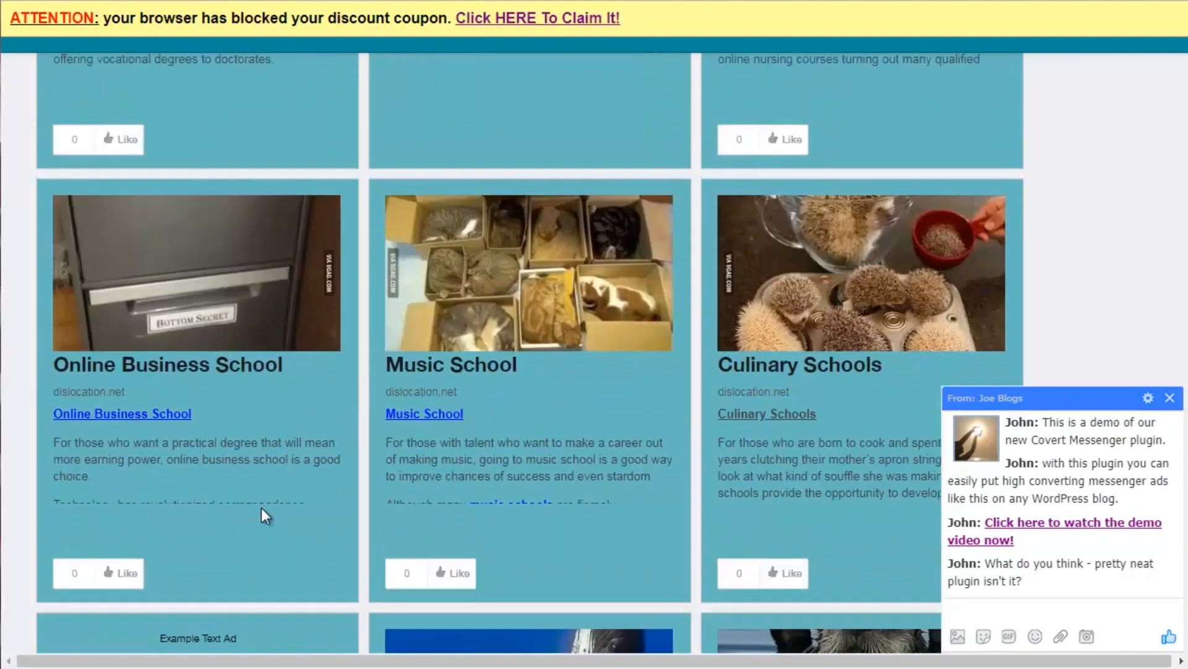
pyautogui.scroll(12, 261, 508)
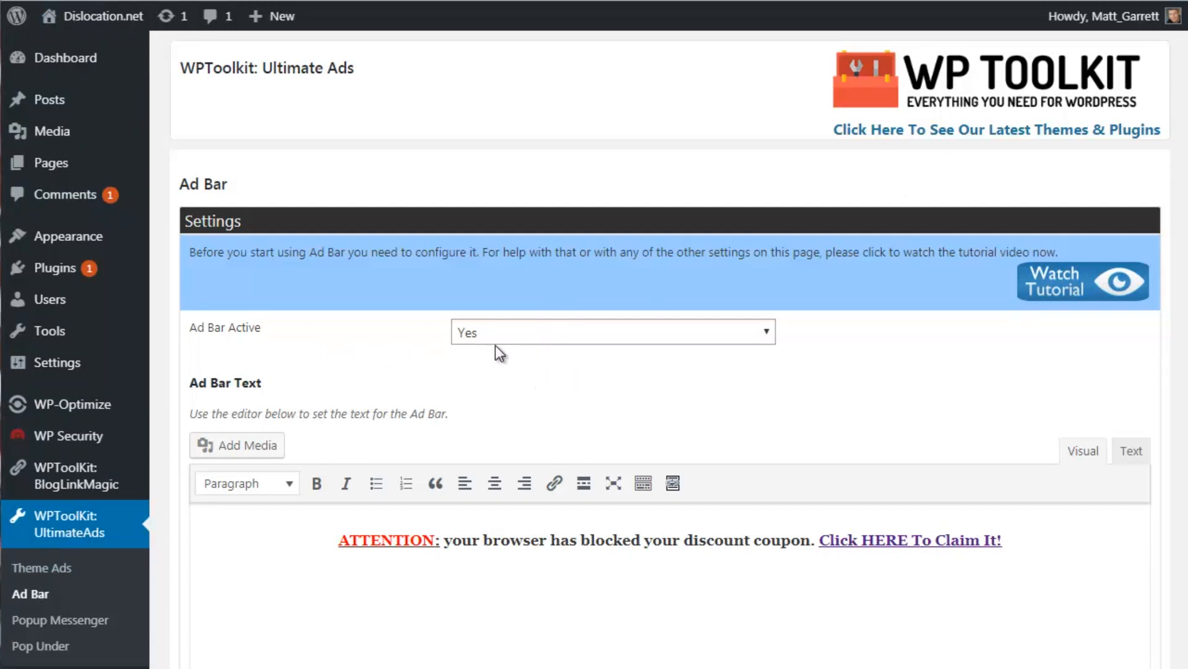
# Review the Ad Bar settings, including the bar text in visual and HTML form, background color, timing and display location options
pyautogui.scroll(-3, 668, 347)
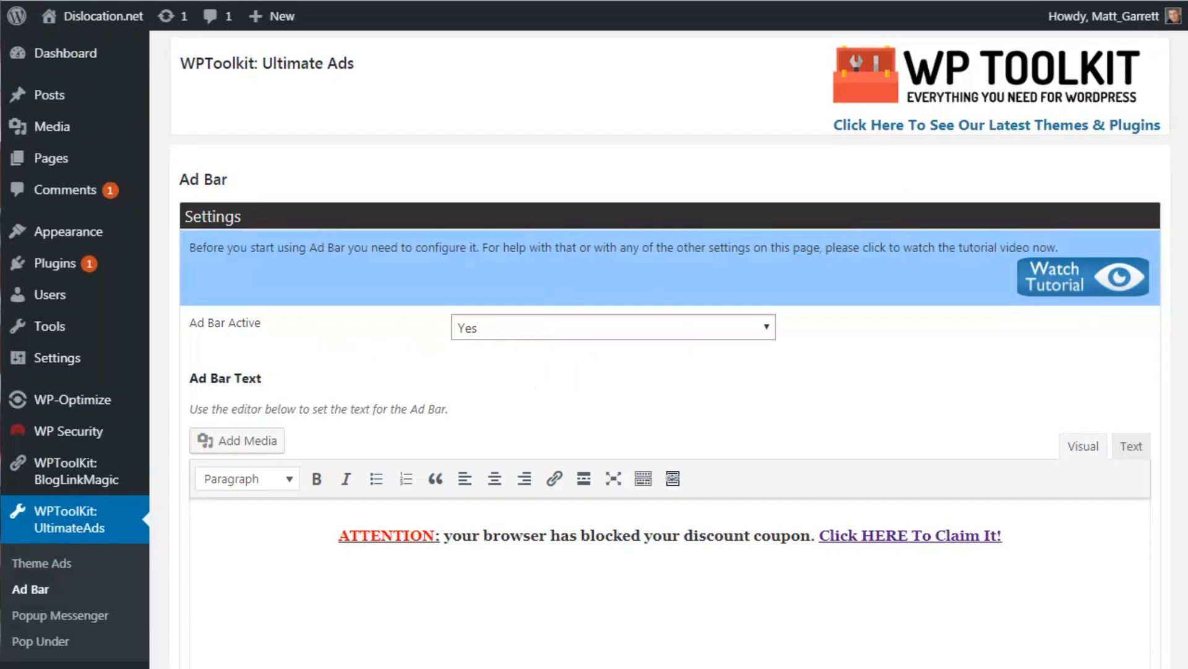
pyautogui.scroll(-4, 669, 346)
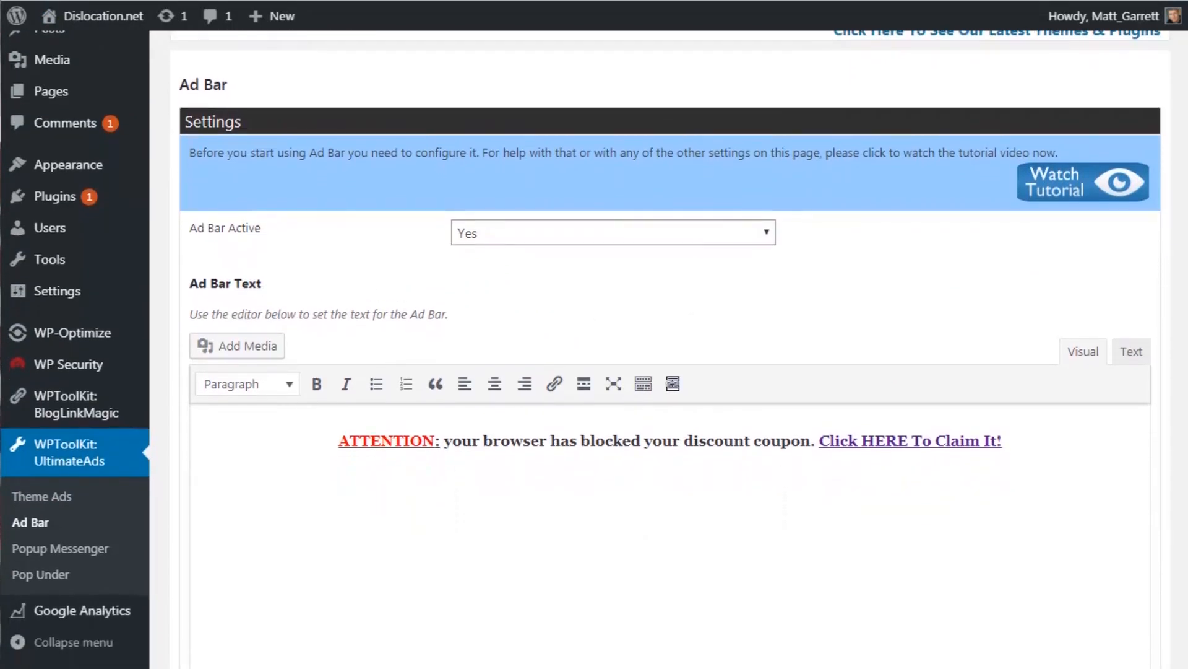
pyautogui.scroll(-2, 668, 347)
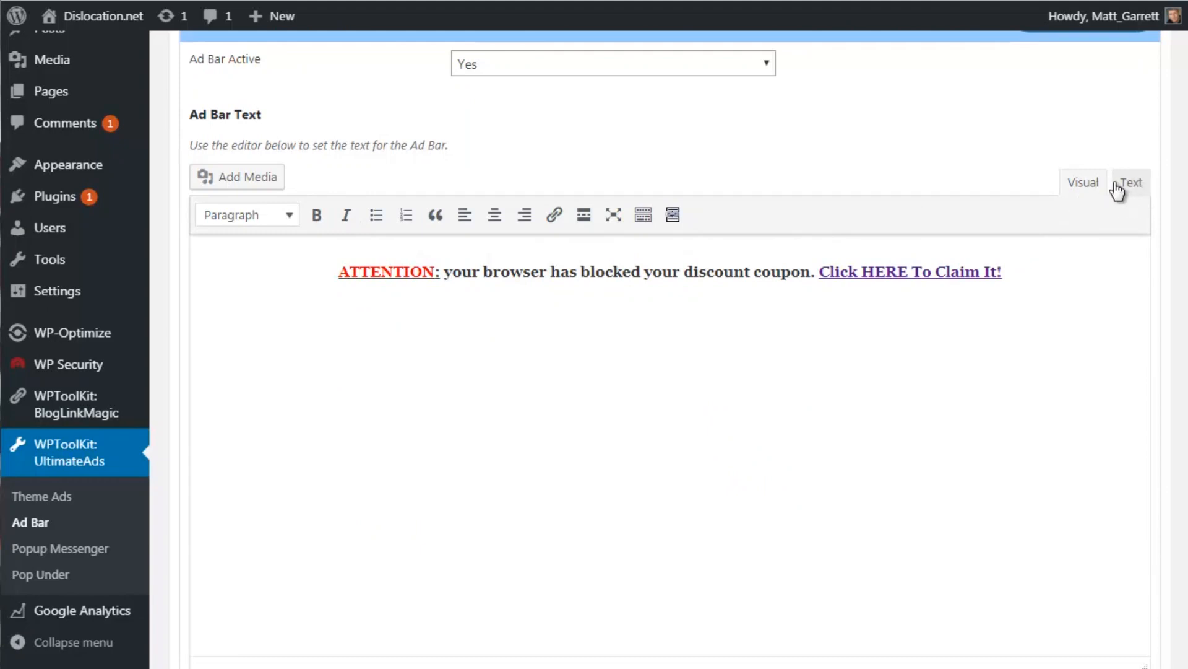
pyautogui.click(1132, 183)
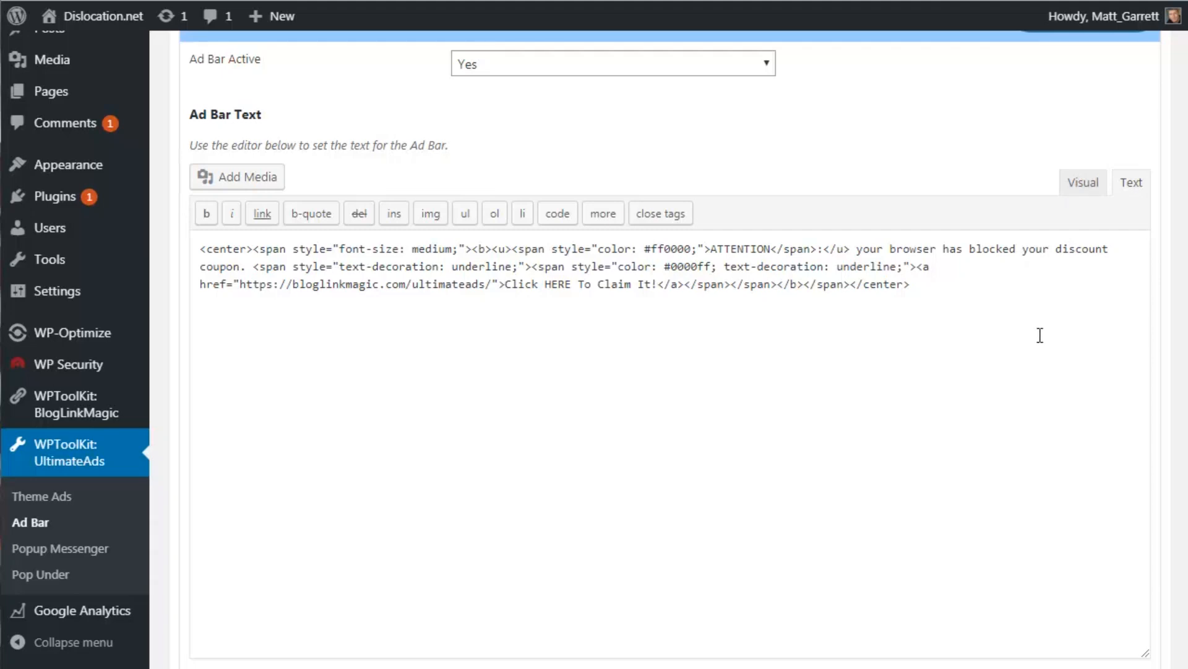
pyautogui.click(1076, 186)
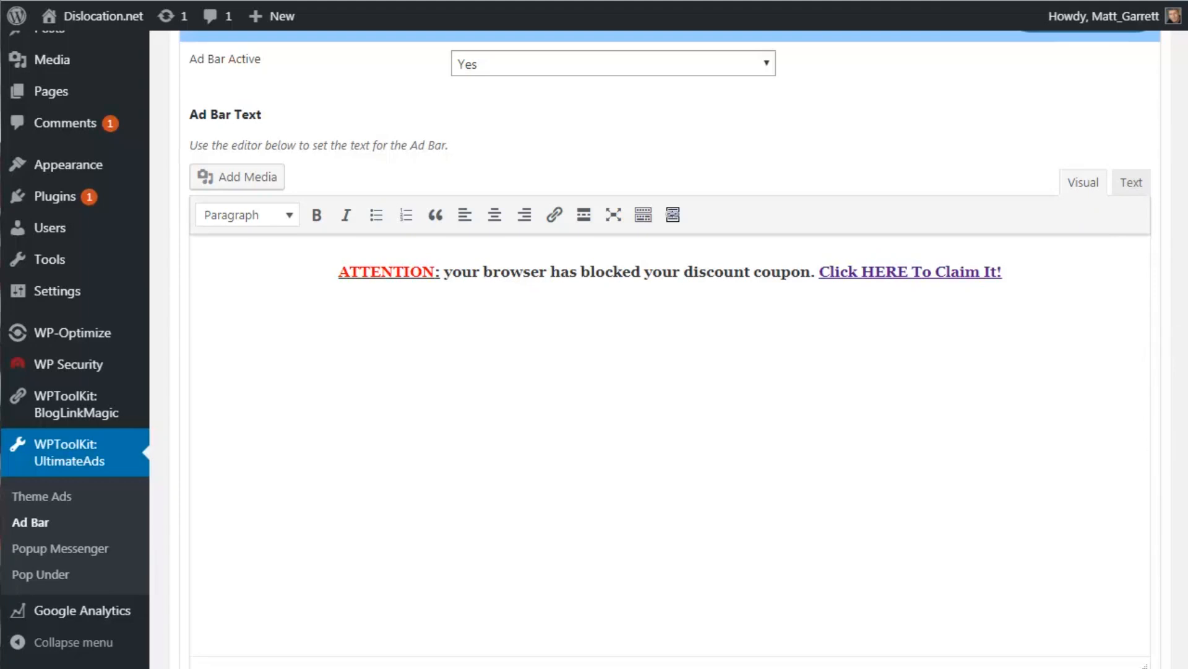
pyautogui.scroll(-4, 671, 349)
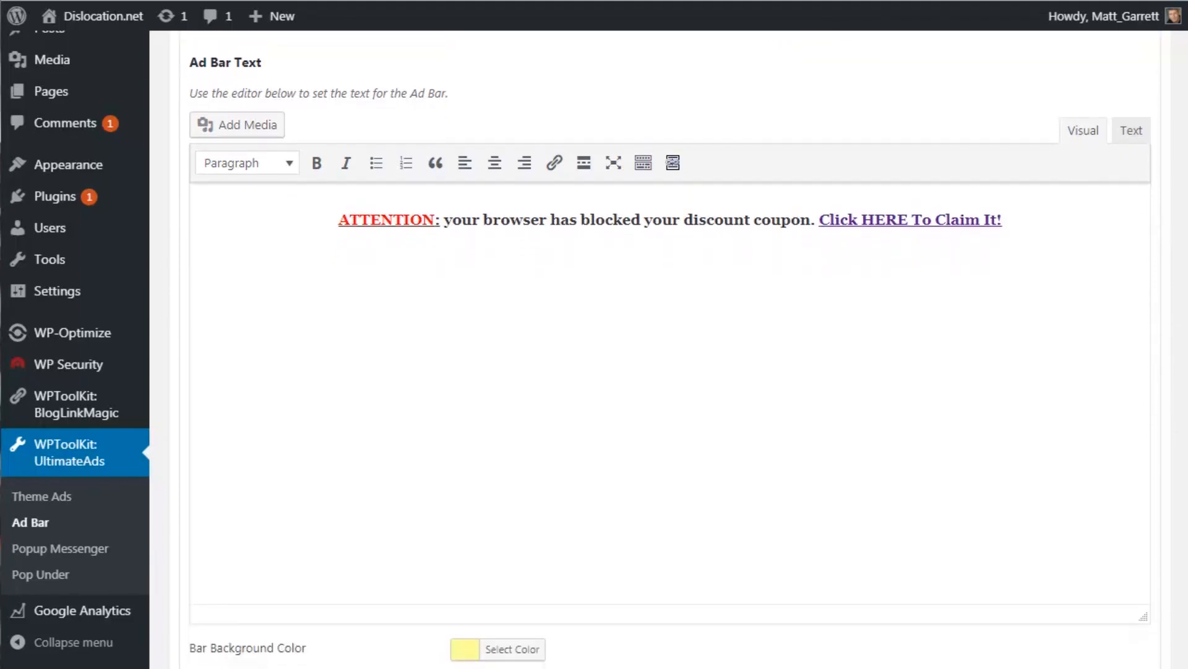
pyautogui.scroll(-6, 670, 350)
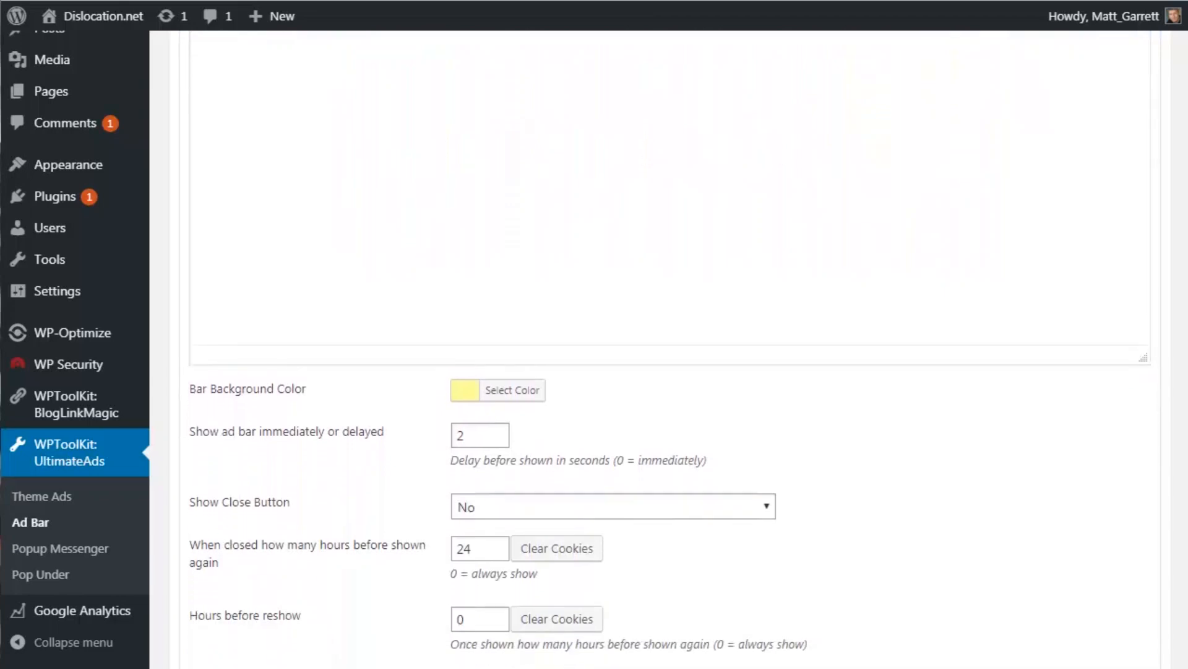
pyautogui.scroll(-1, 670, 349)
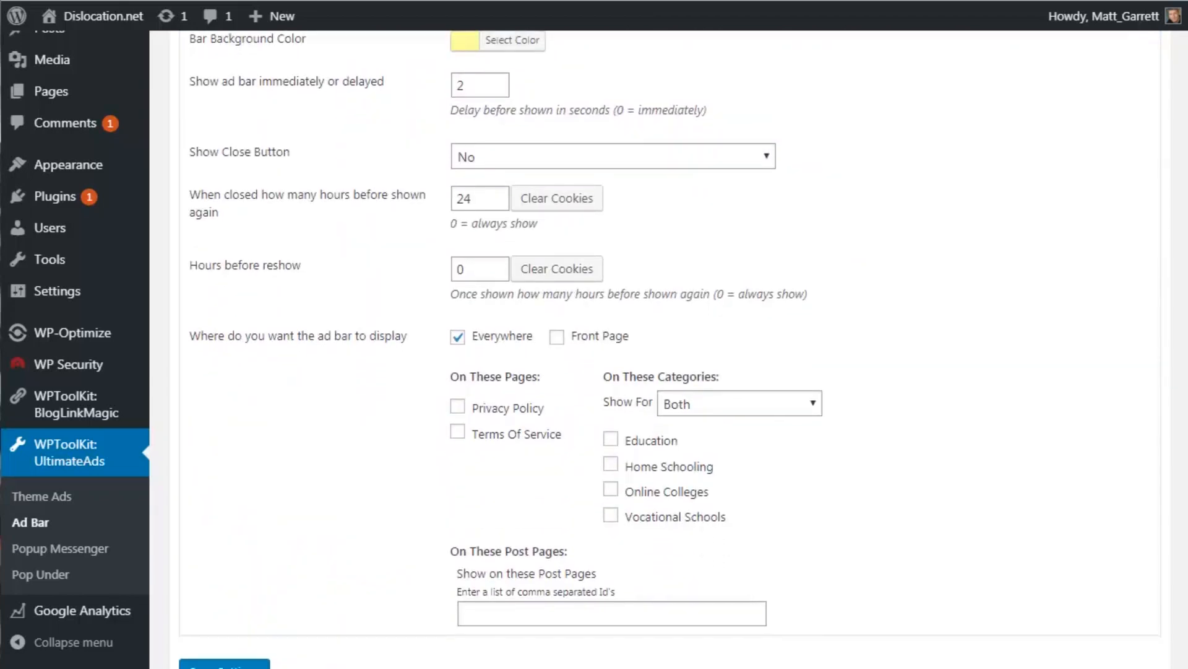
# Examine the ad bar's background color picker, display delay and the Show Close Button choices
pyautogui.scroll(1, 671, 349)
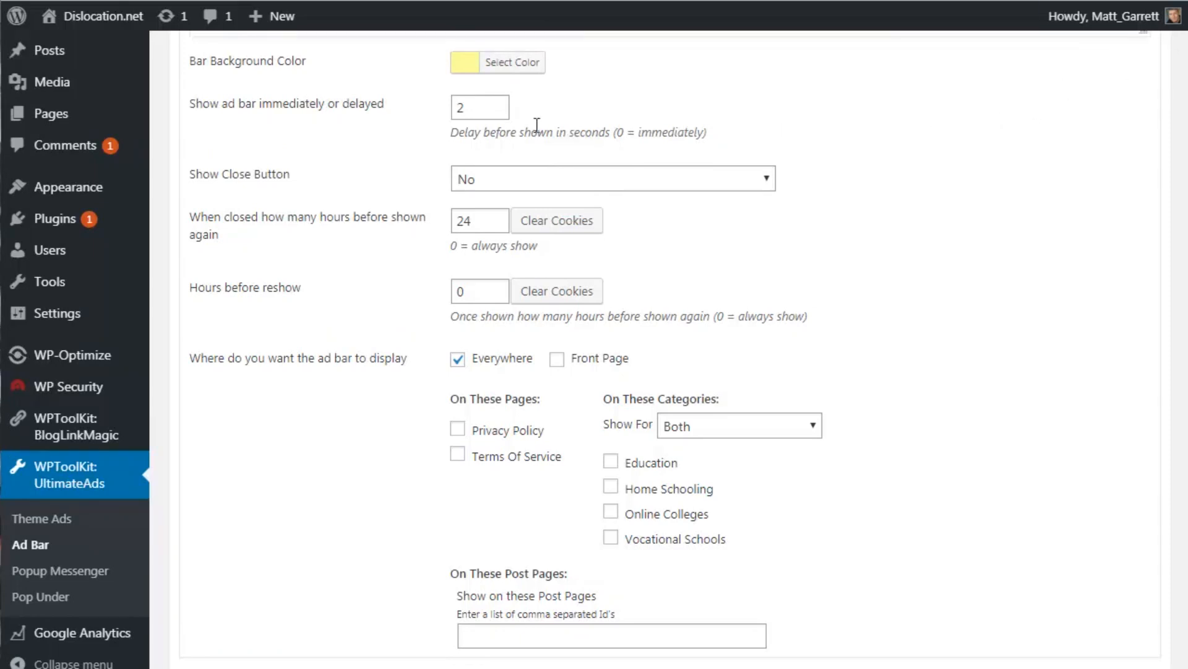
pyautogui.click(511, 64)
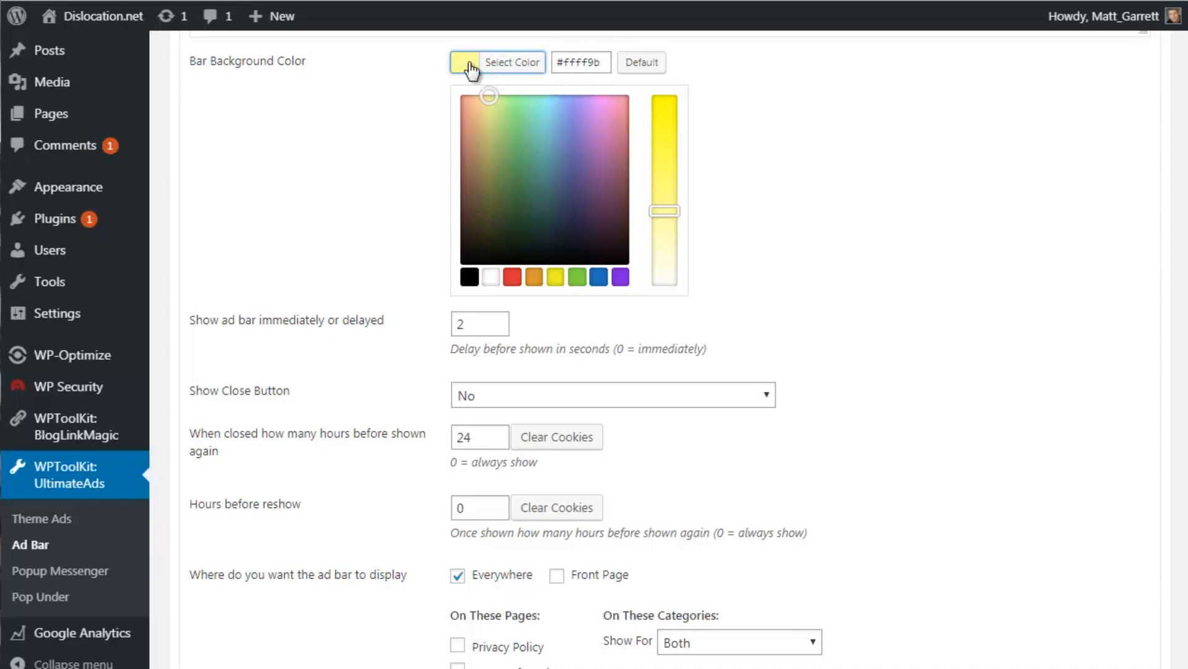
pyautogui.click(524, 66)
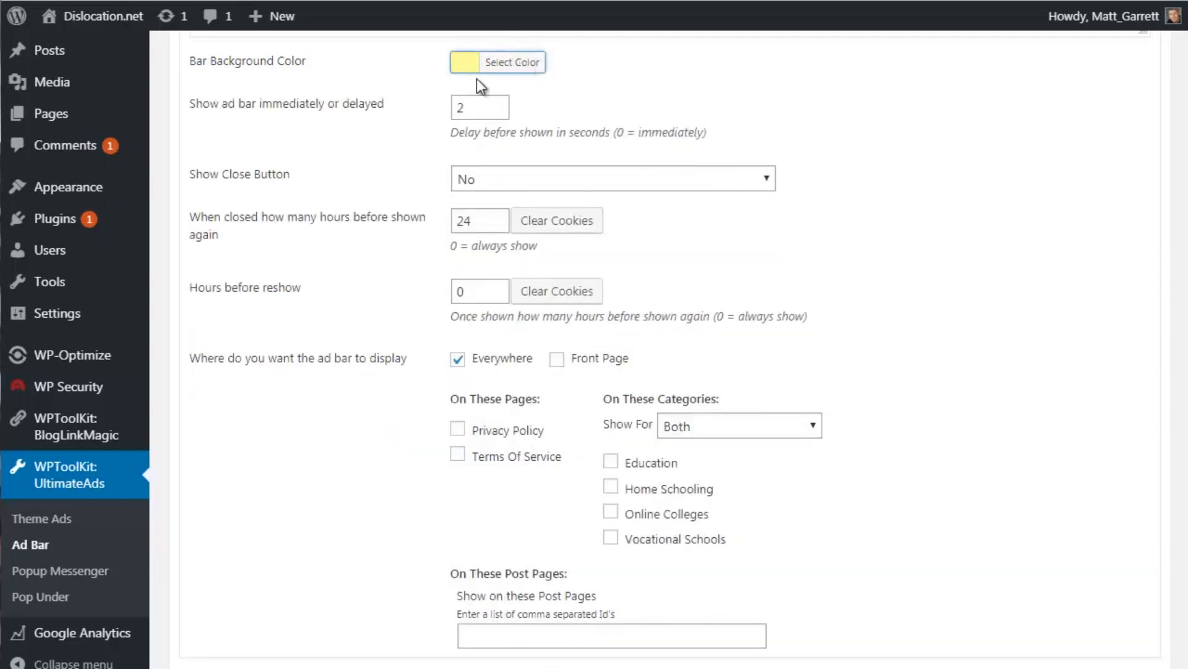
pyautogui.click(398, 116)
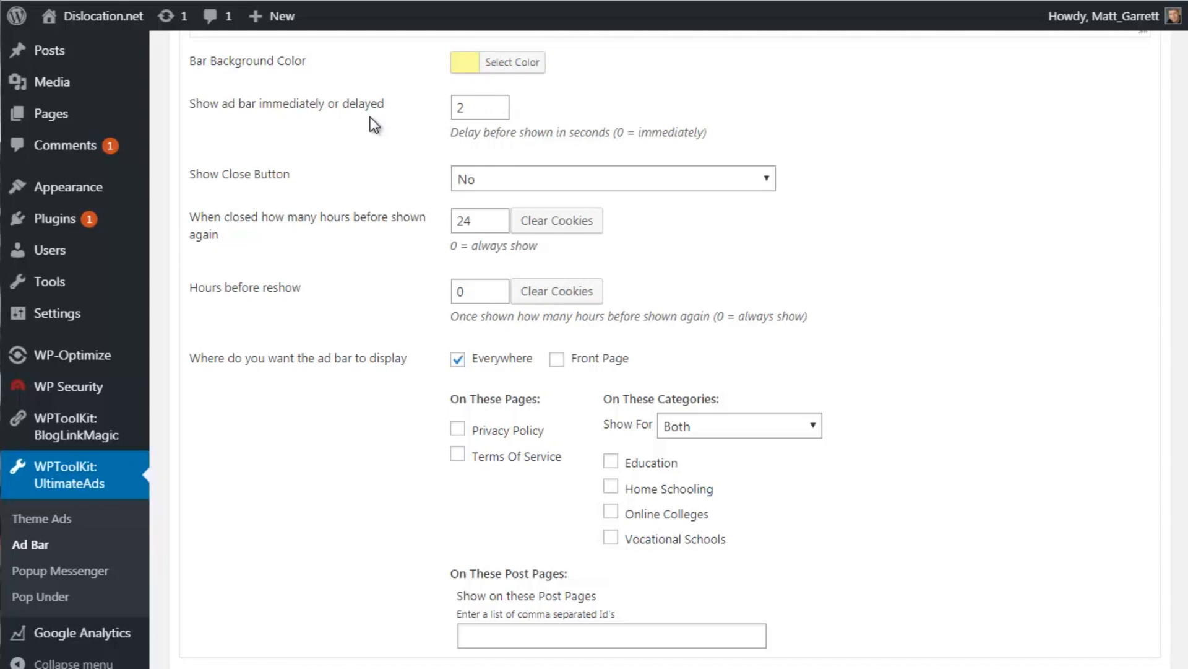
pyautogui.click(765, 185)
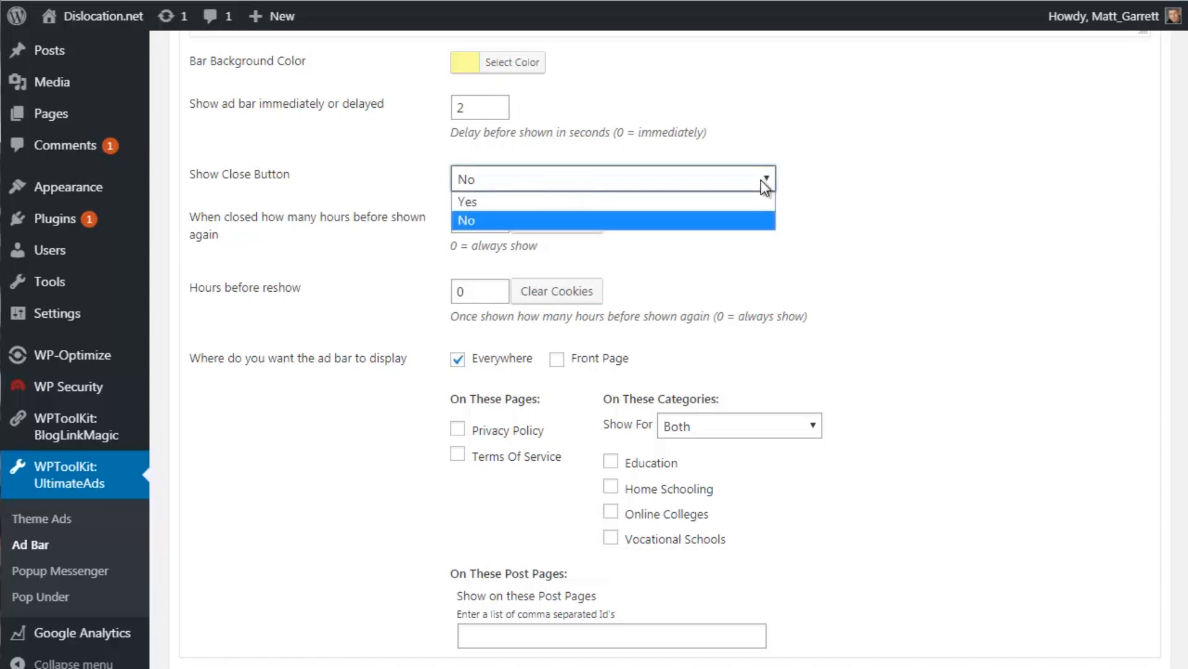
pyautogui.click(726, 222)
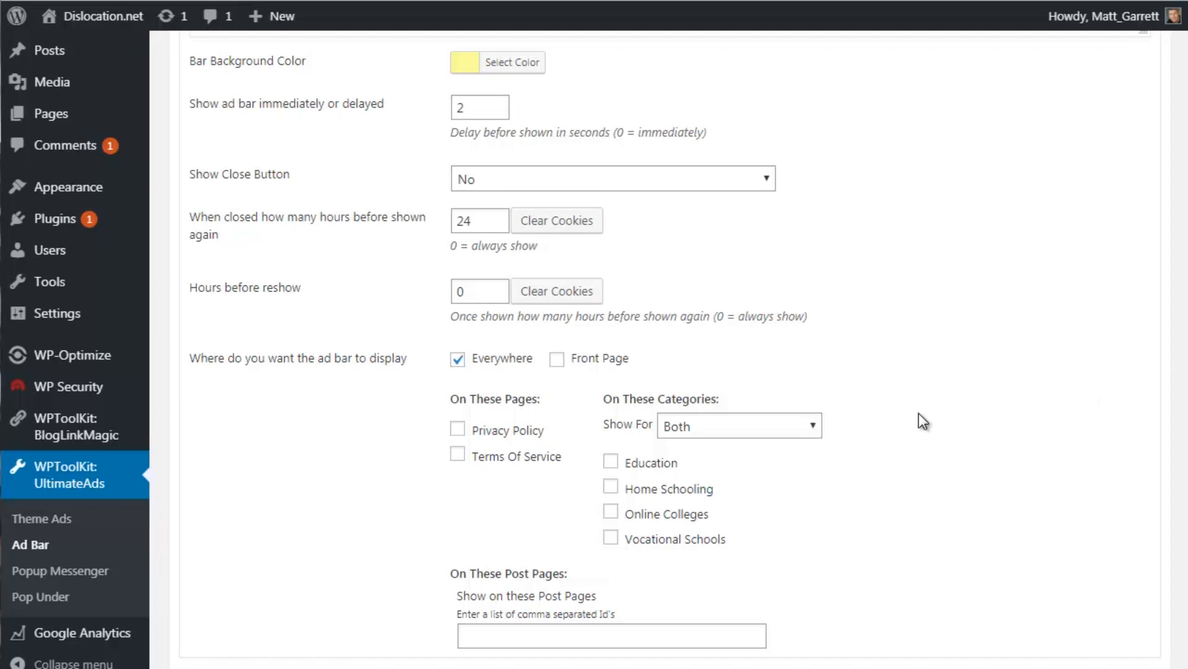
# Set the ad bar to display on both Everywhere and Front Page, check the category Show For choices, and save the settings
pyautogui.click(457, 358)
pyautogui.click(557, 359)
pyautogui.click(457, 359)
pyautogui.click(812, 427)
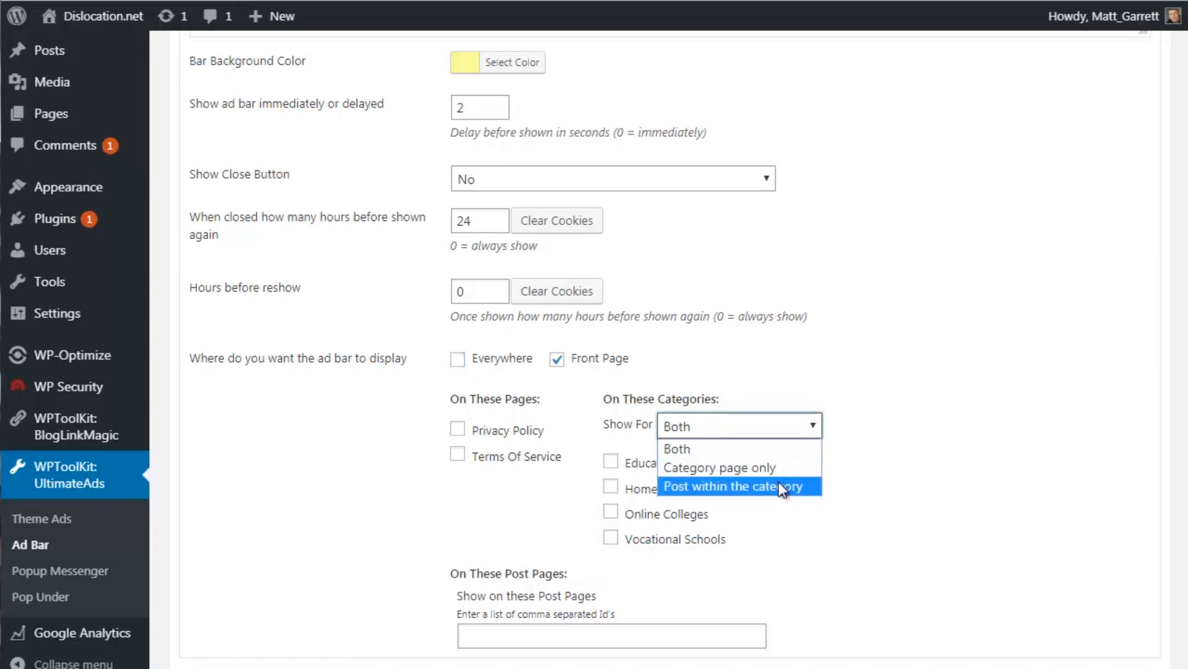
pyautogui.click(970, 361)
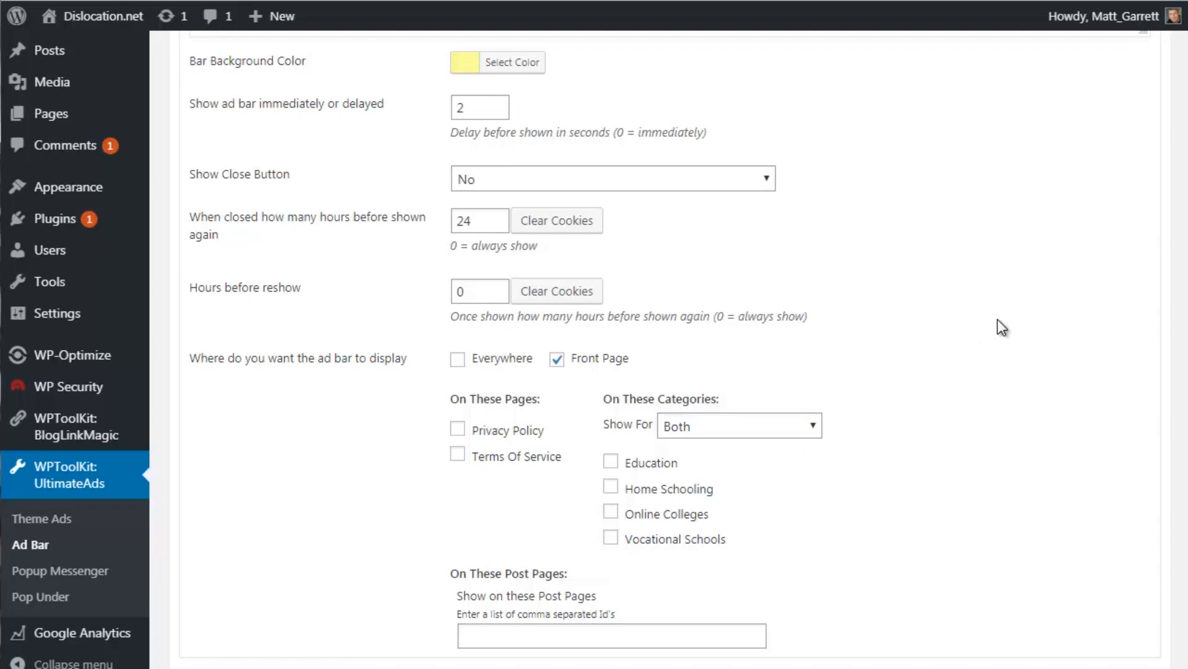
pyautogui.click(458, 359)
pyautogui.scroll(-2, 374, 422)
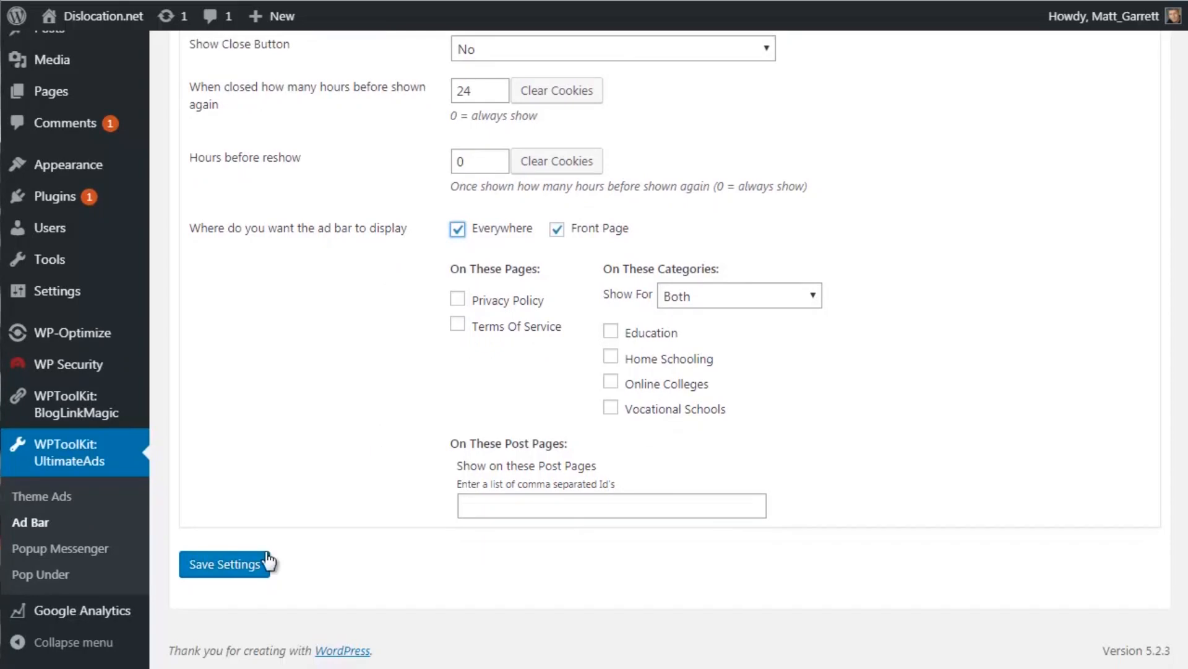
pyautogui.click(218, 573)
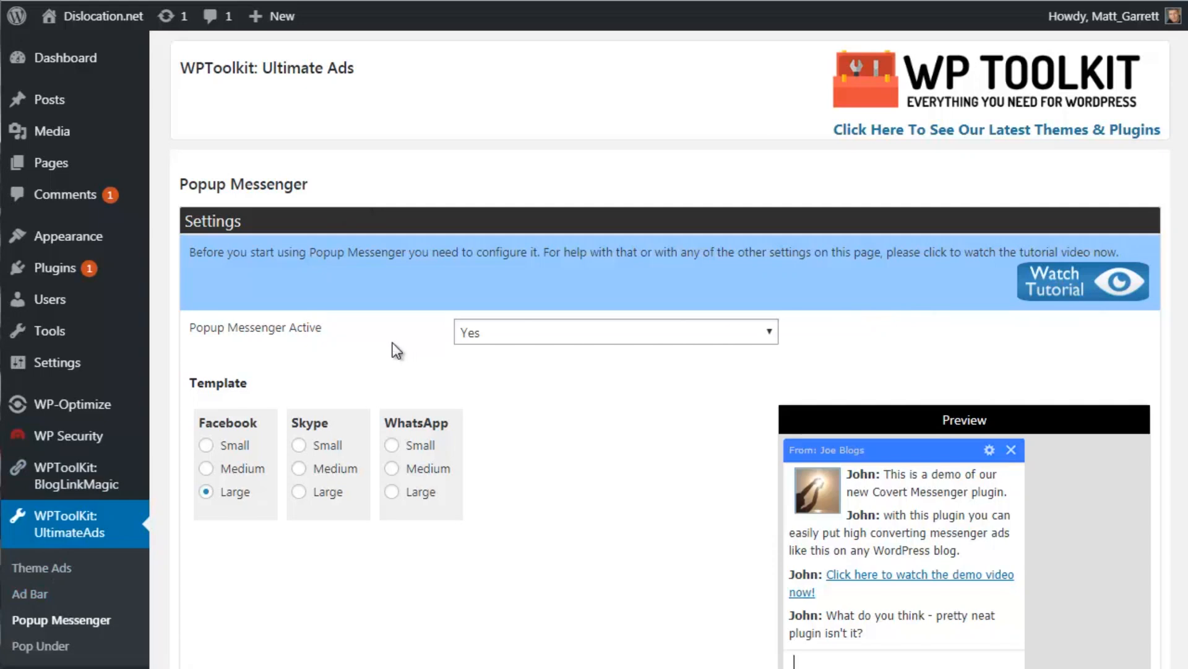
# Check the Popup Messenger activation choices, preview the Facebook, Skype and WhatsApp templates, and reselect Facebook Large
pyautogui.click(508, 333)
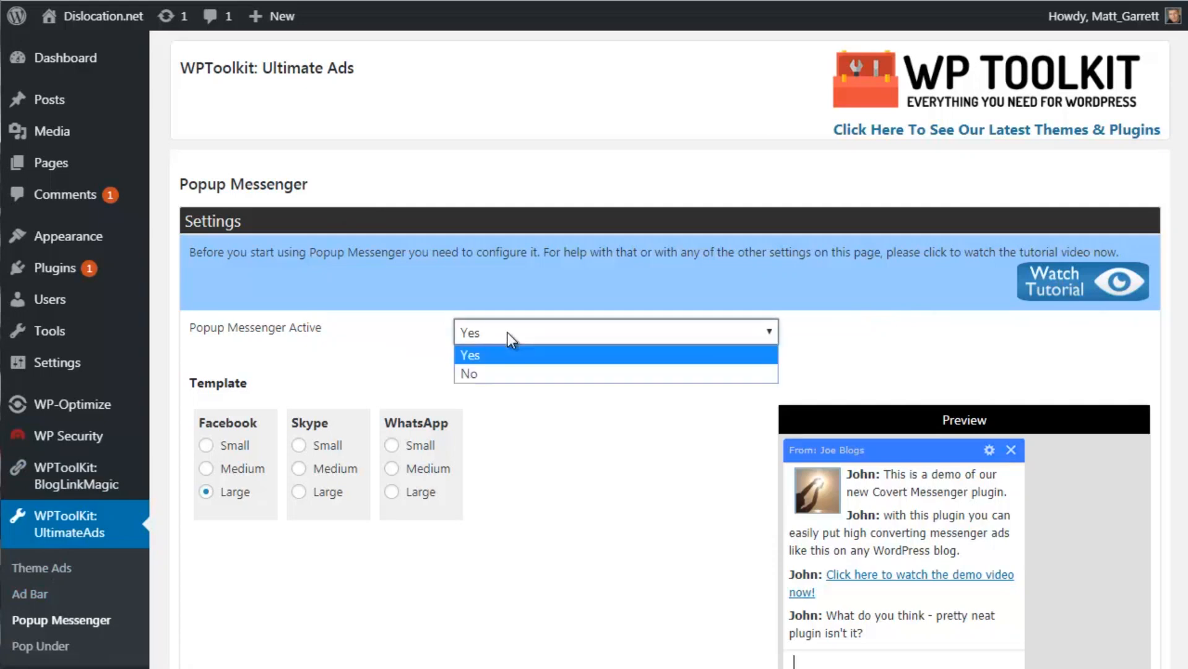
pyautogui.click(407, 347)
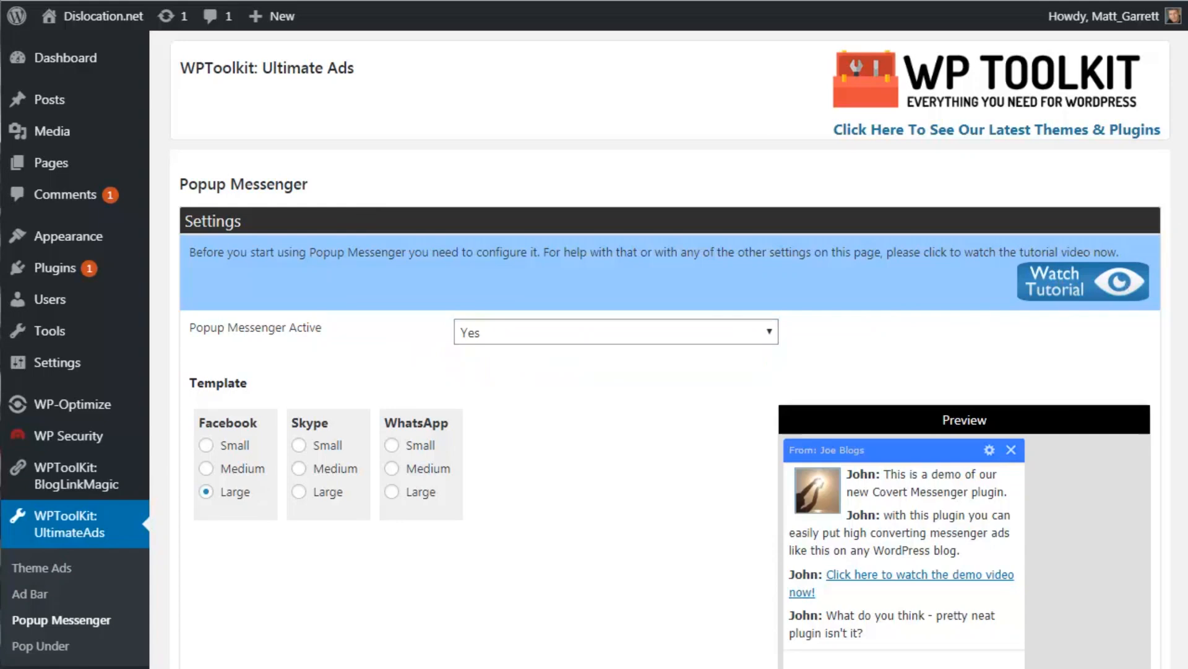
pyautogui.scroll(-4, 511, 193)
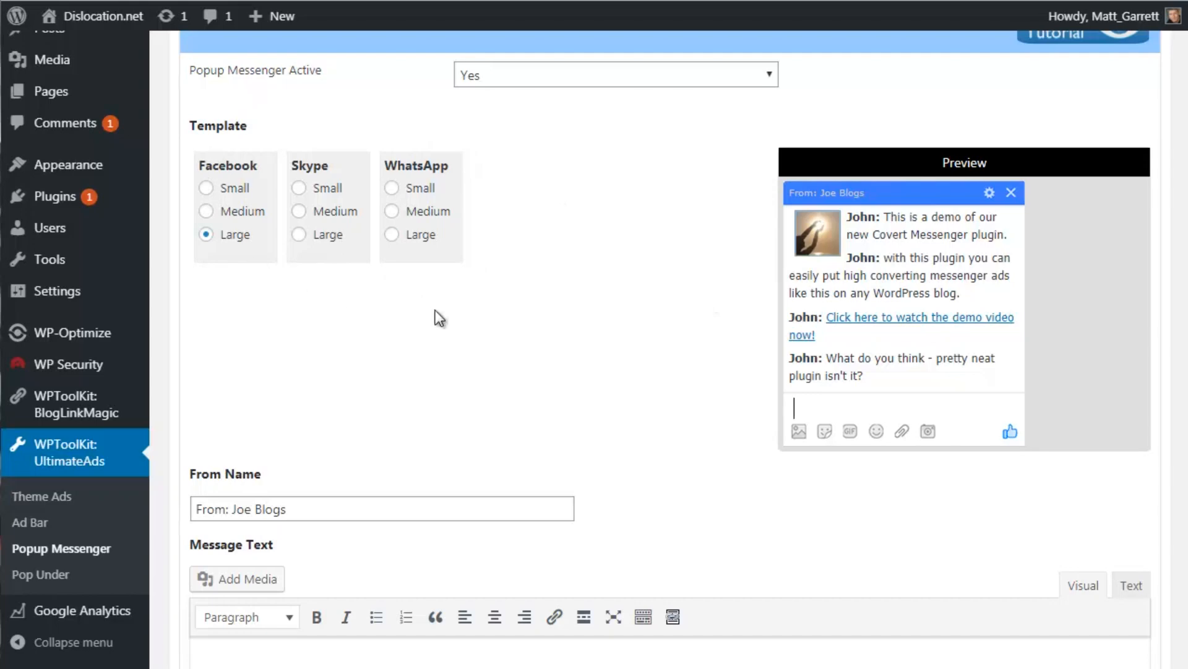
pyautogui.click(207, 211)
pyautogui.click(205, 188)
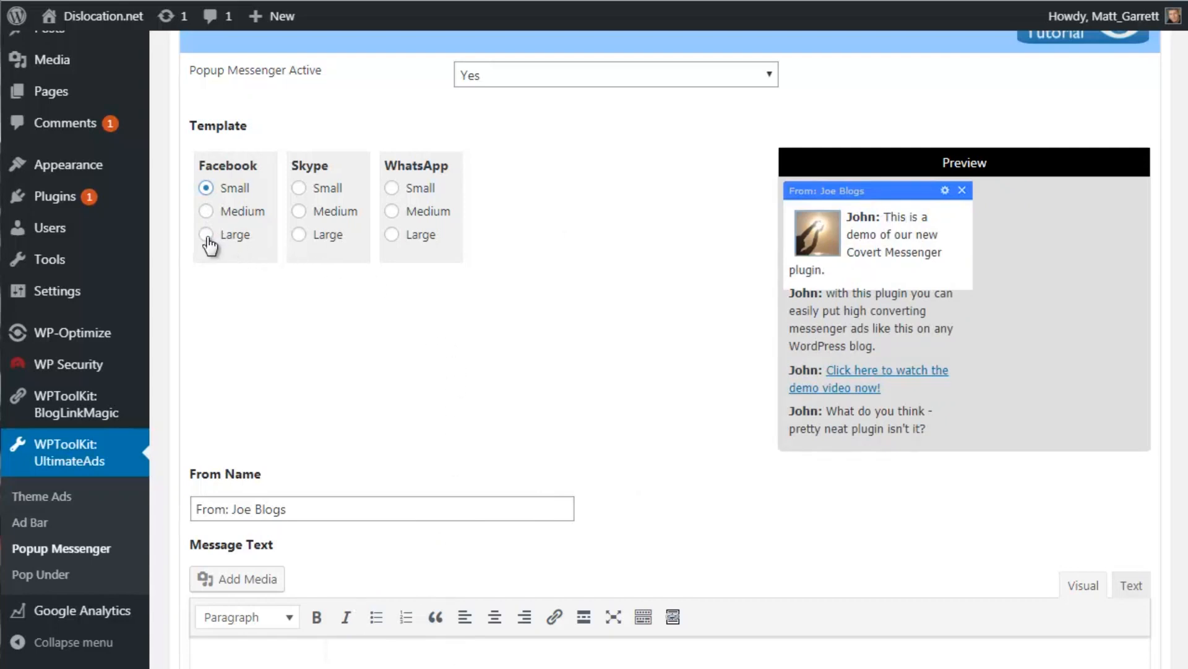
pyautogui.click(301, 235)
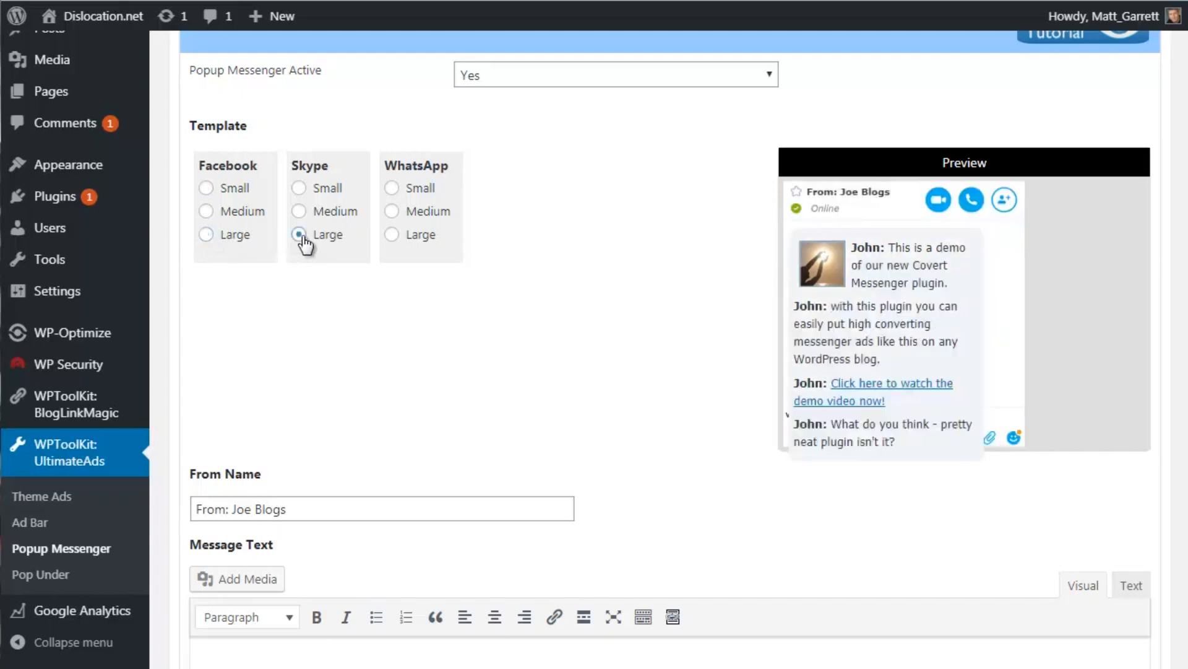
pyautogui.click(392, 236)
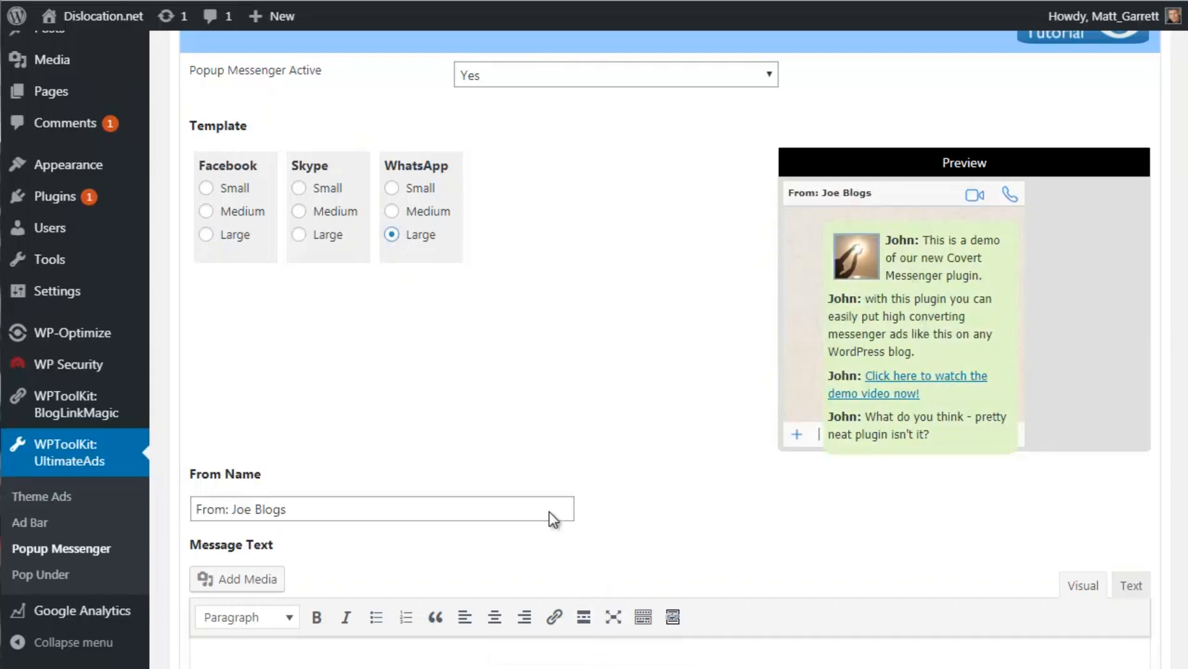
pyautogui.click(206, 235)
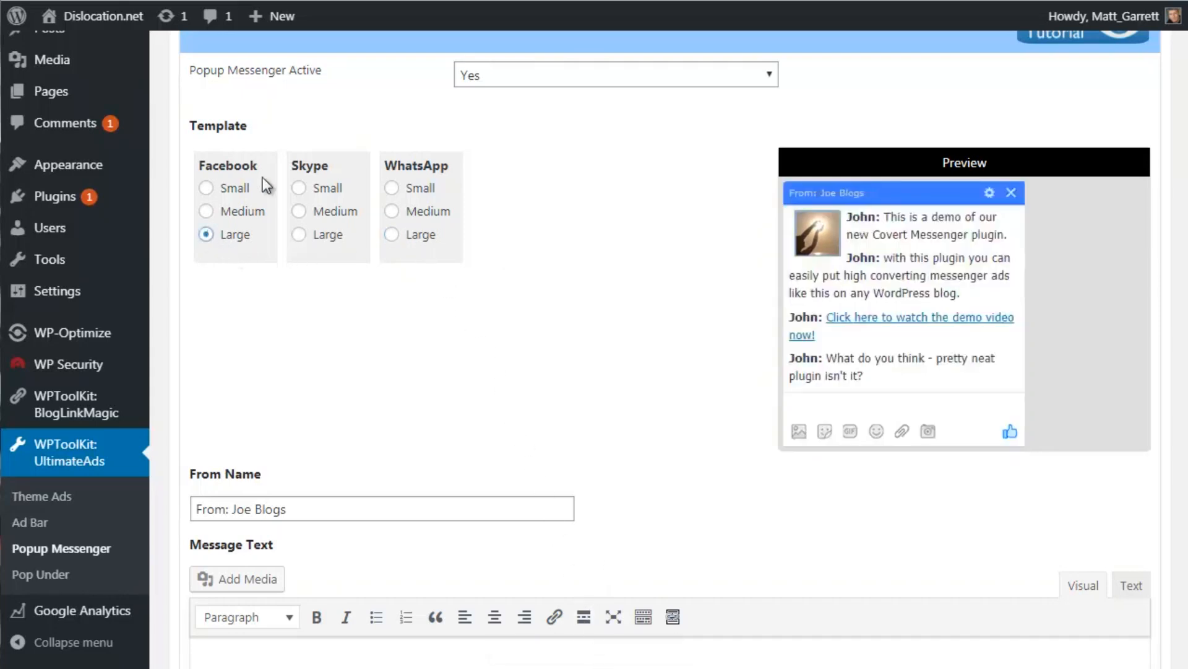
# Review the popup messenger's From Name and its message text in visual and HTML form
pyautogui.scroll(-1, 236, 196)
pyautogui.scroll(-3, 670, 349)
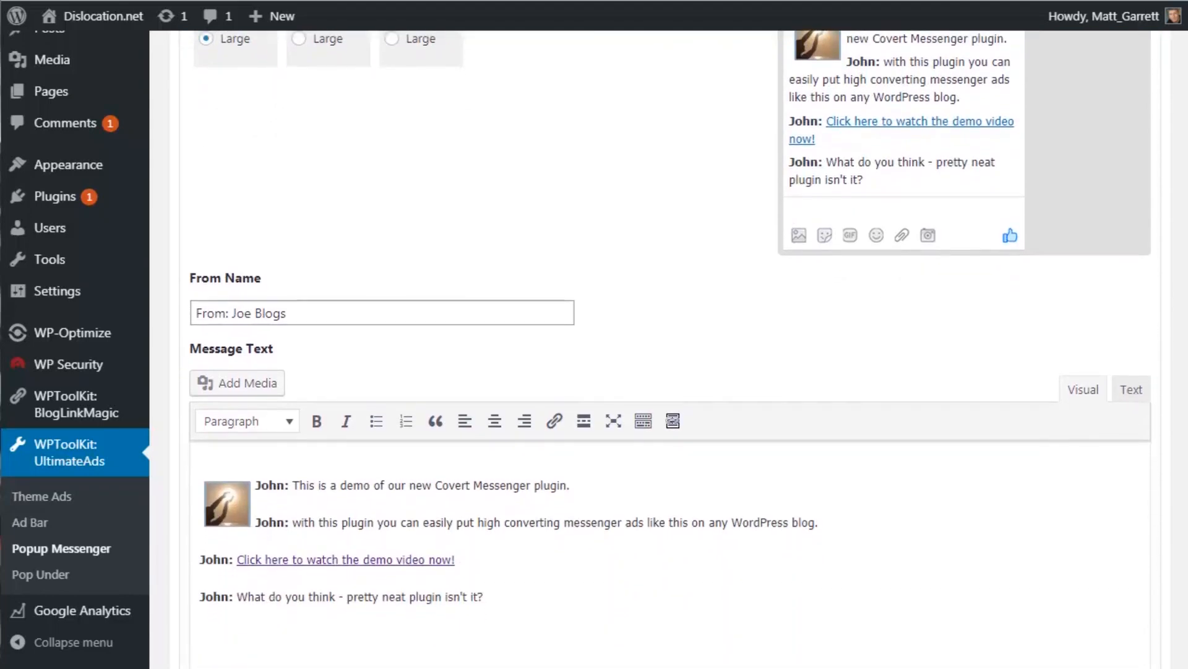
pyautogui.scroll(1, 969, 307)
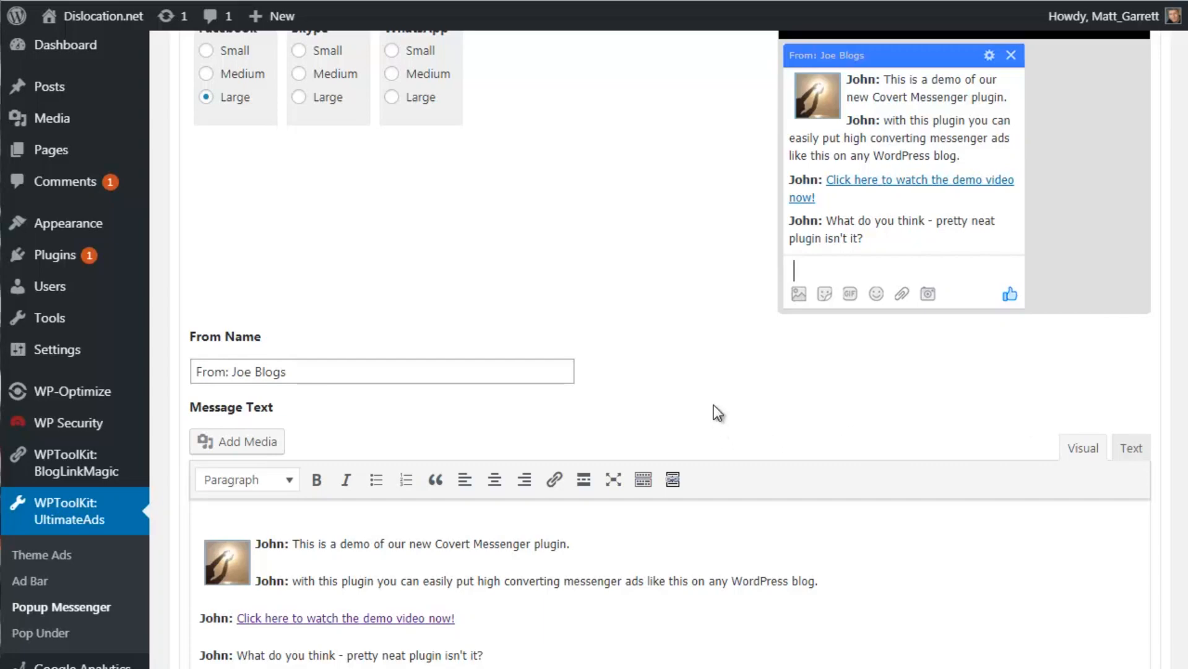
pyautogui.scroll(-2, 710, 405)
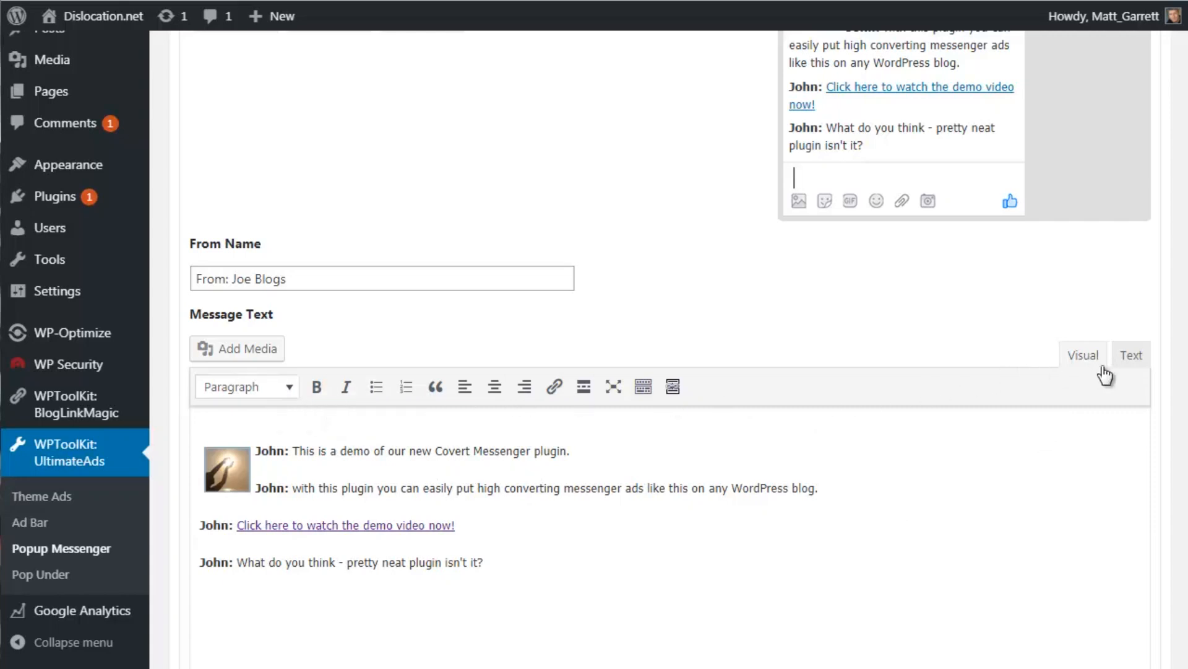
pyautogui.click(1131, 367)
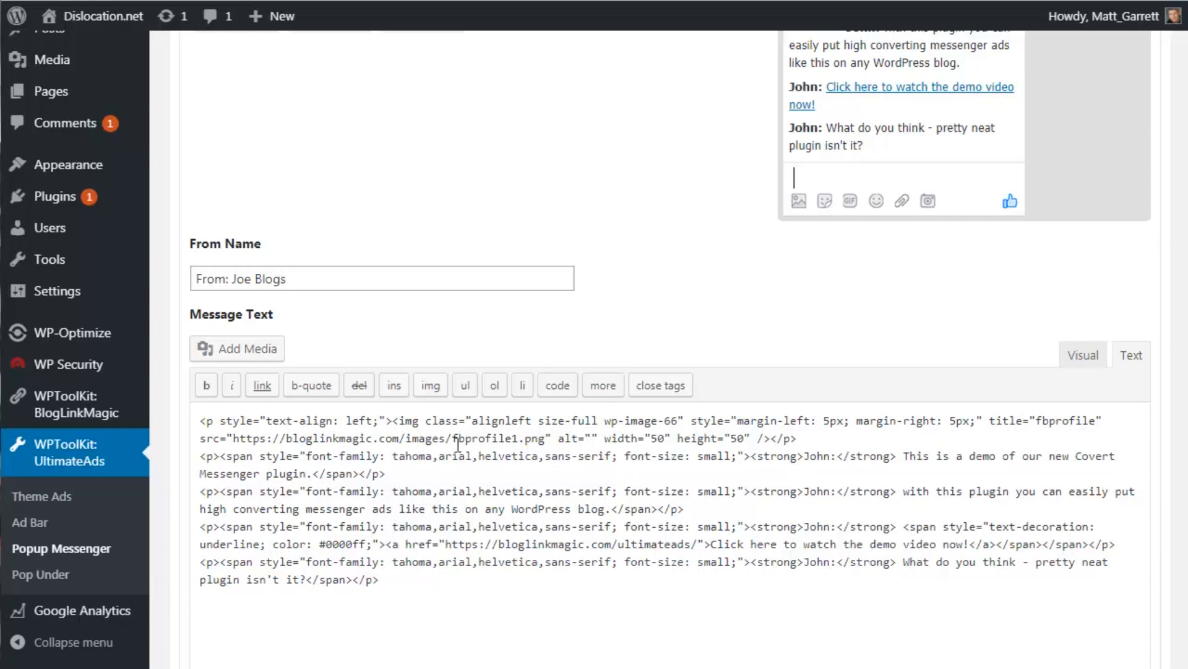
pyautogui.click(1083, 357)
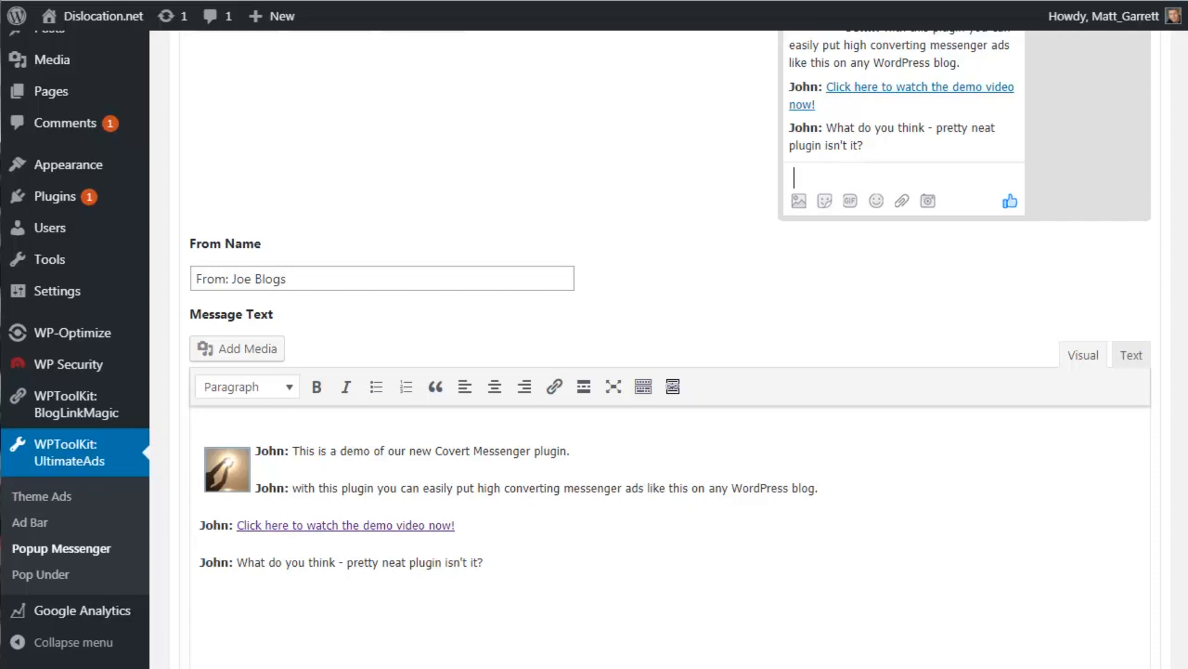
# Set the popup messenger's display delay to 32 seconds, check the category Show For choices, and save the settings
pyautogui.scroll(-5, 670, 334)
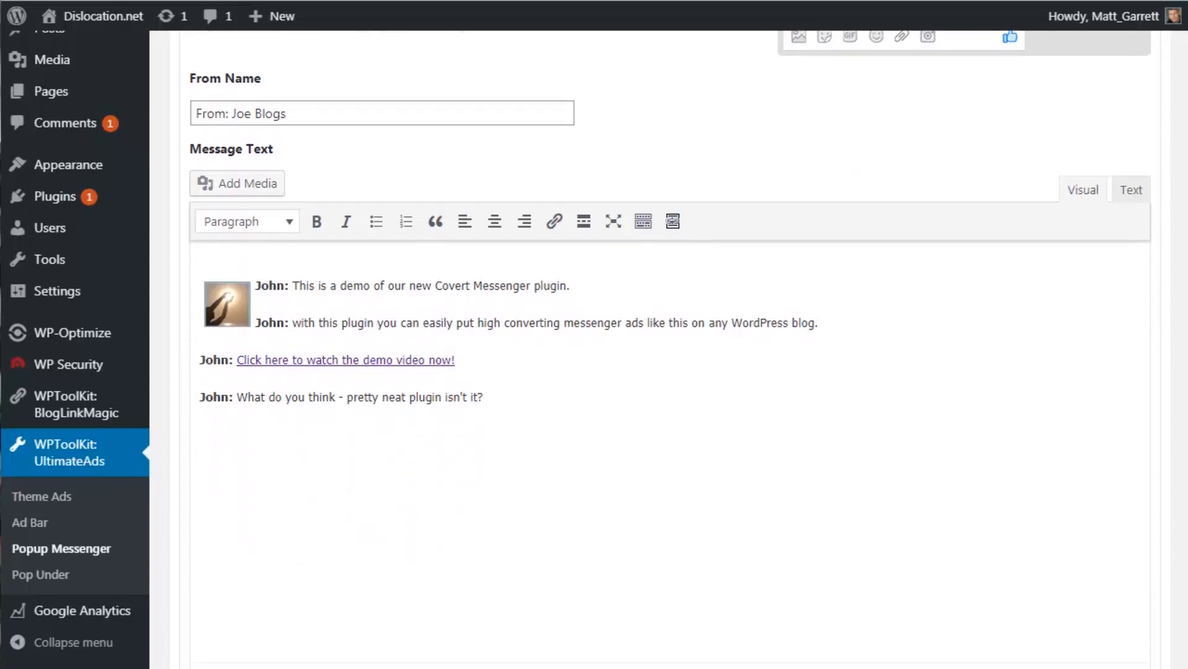
pyautogui.scroll(-6, 670, 346)
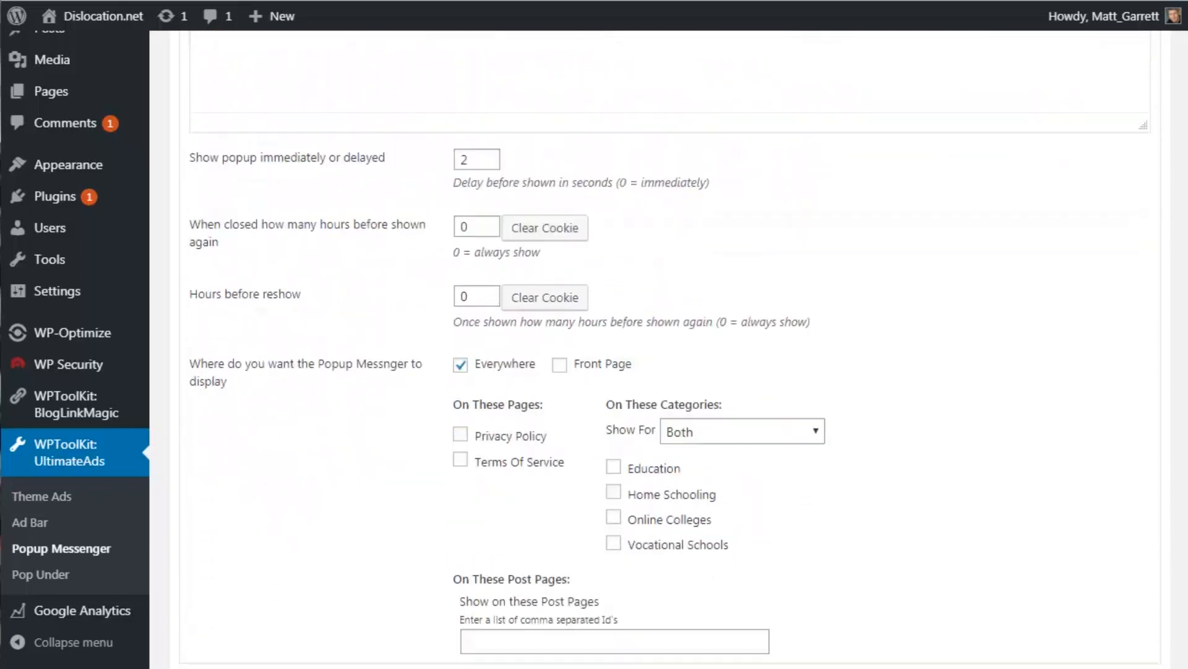
pyautogui.scroll(-2, 617, 206)
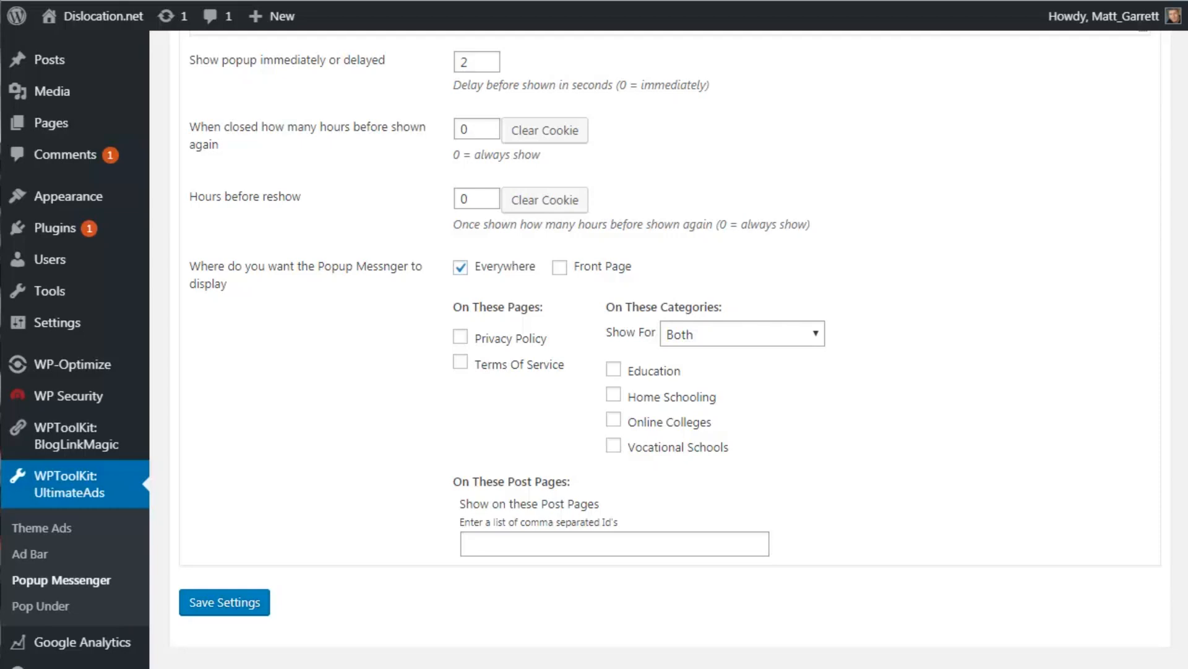
pyautogui.click(464, 61)
pyautogui.write('3')
pyautogui.click(746, 333)
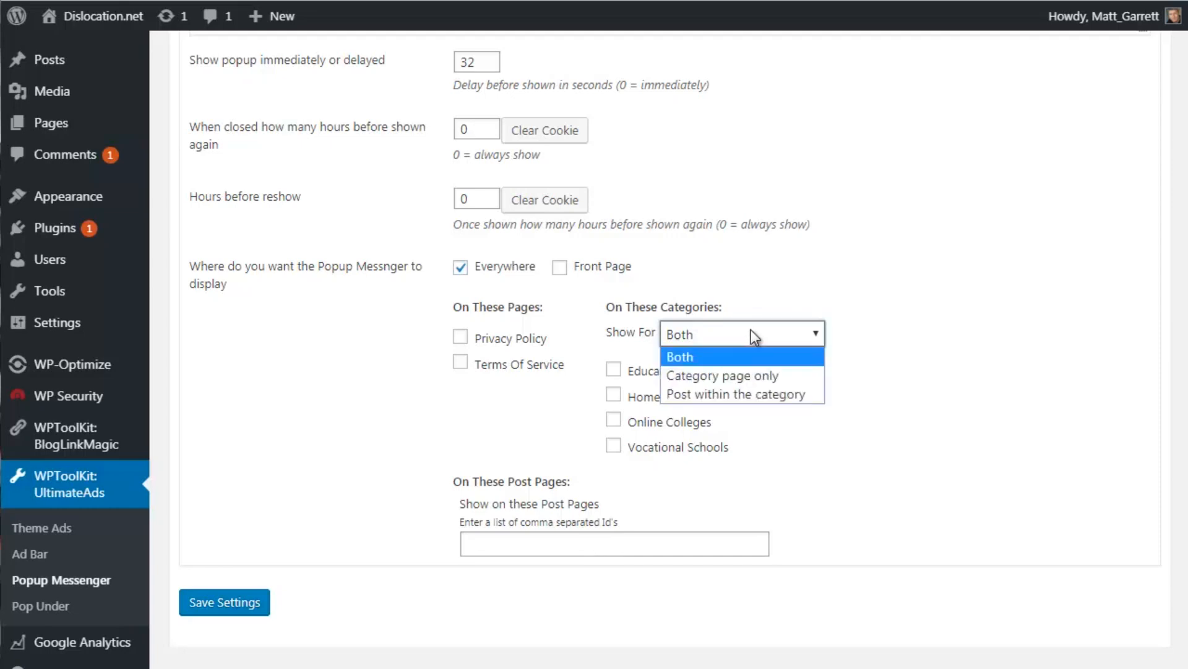
pyautogui.click(953, 275)
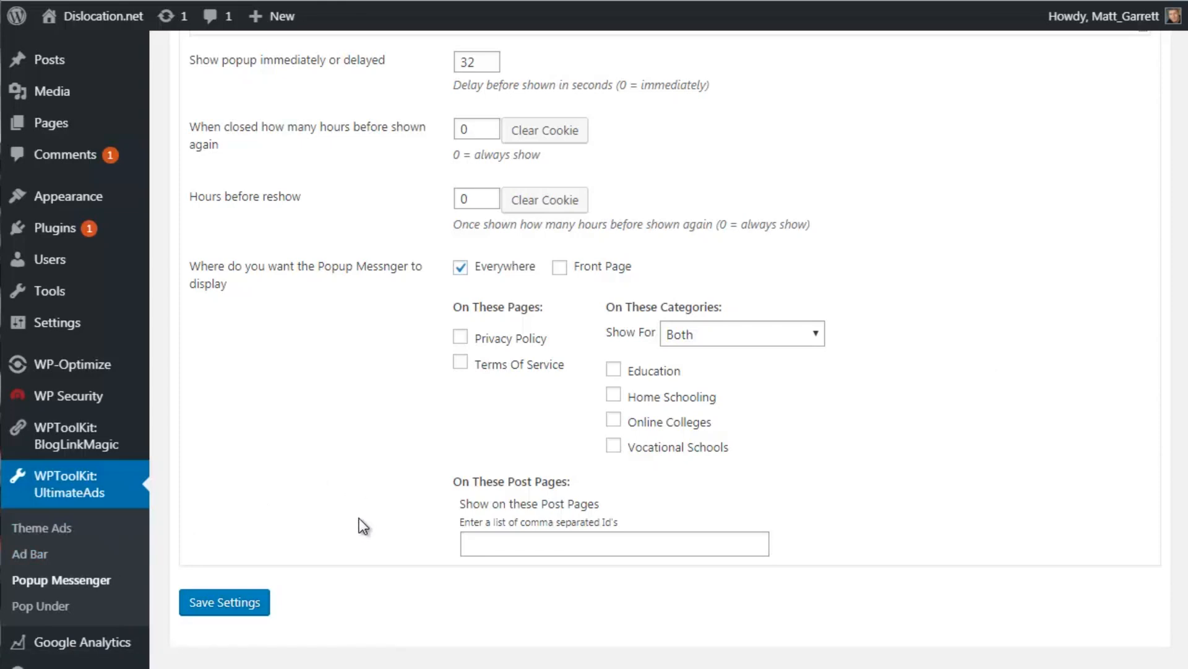
pyautogui.click(250, 609)
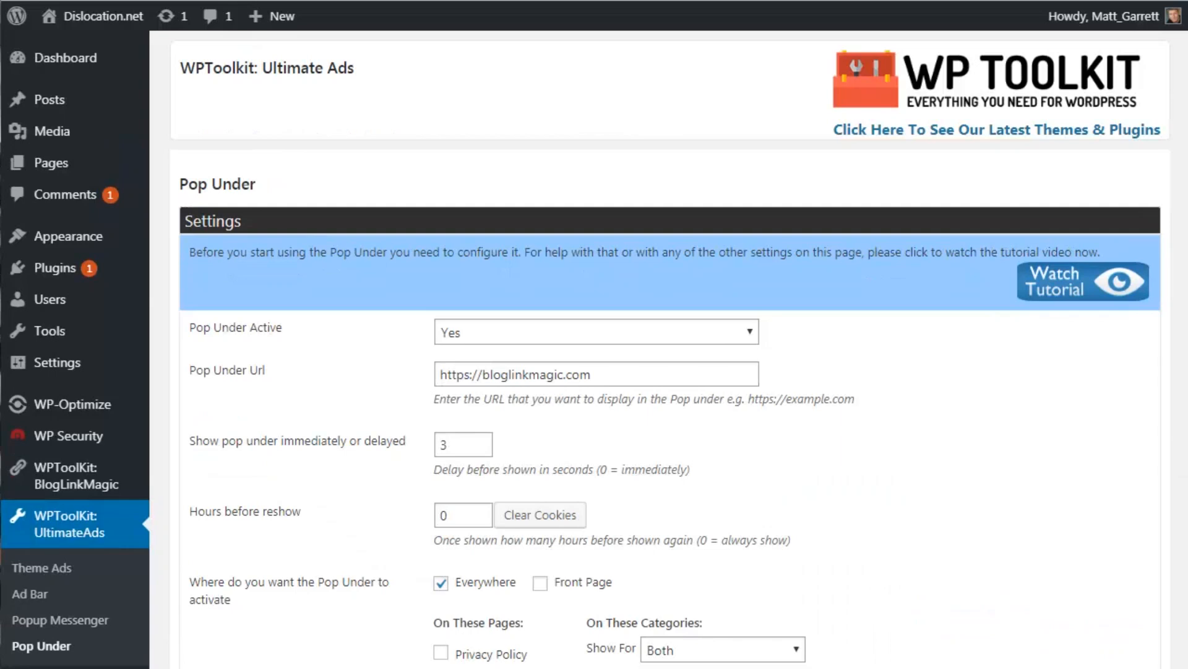
# Review the Pop Under settings, including the activation choices, URL, delay, reshow hours and display locations
pyautogui.scroll(-3, 670, 346)
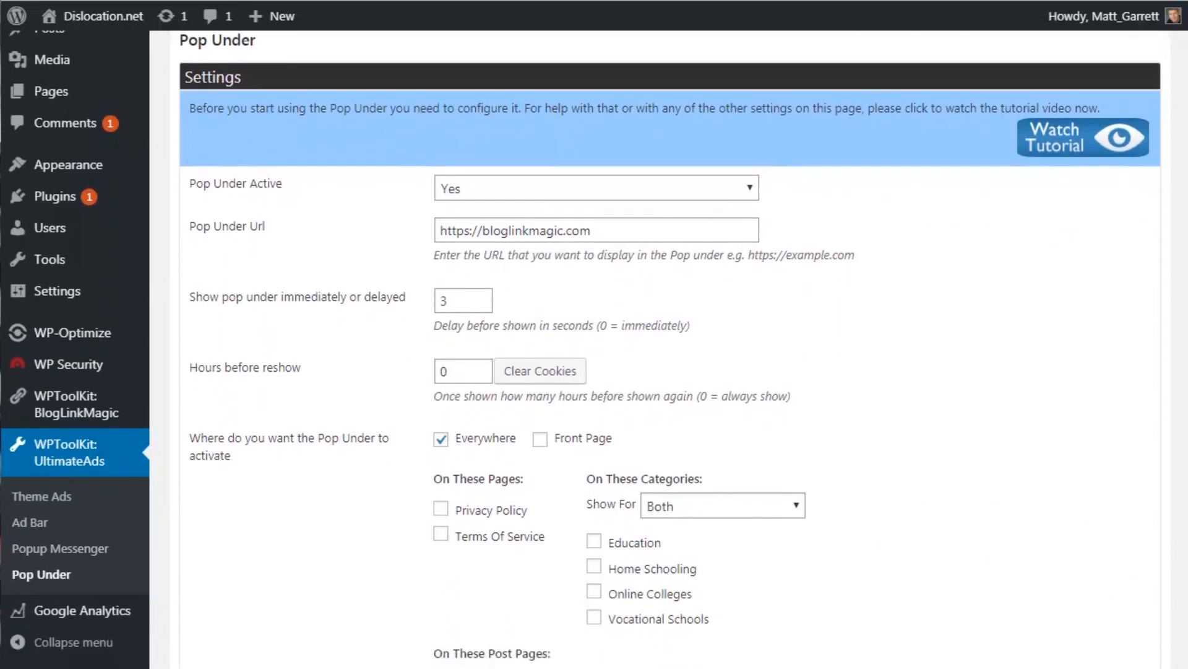
pyautogui.scroll(-1, 670, 347)
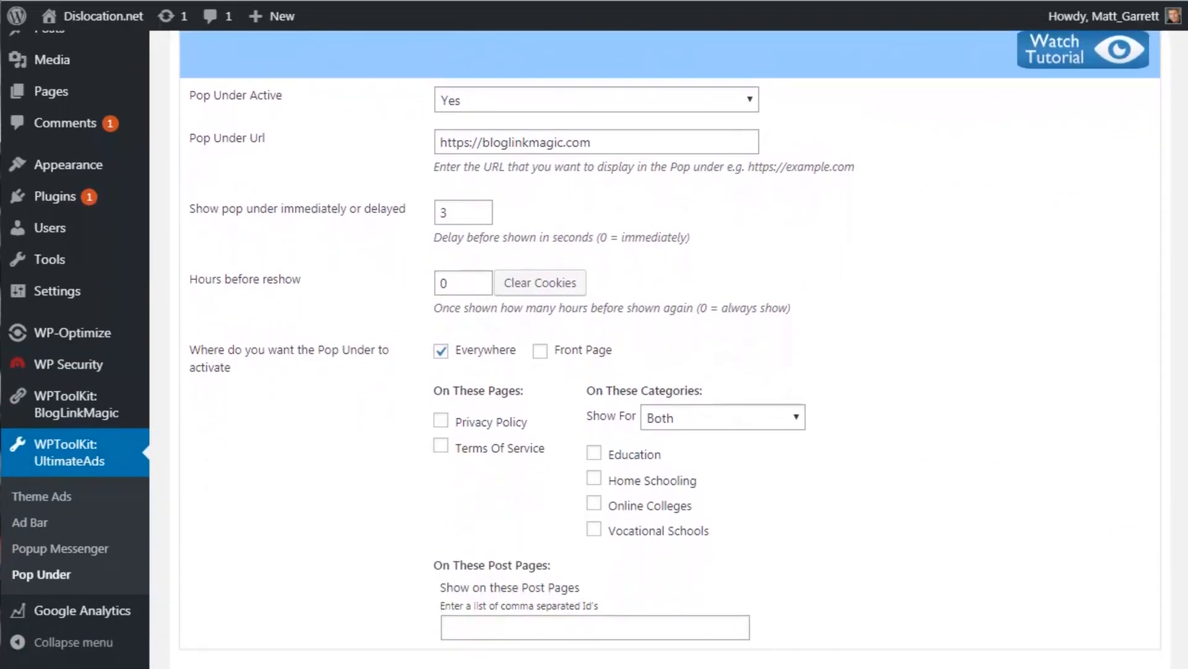
pyautogui.scroll(-1, 671, 346)
pyautogui.scroll(-1, 664, 120)
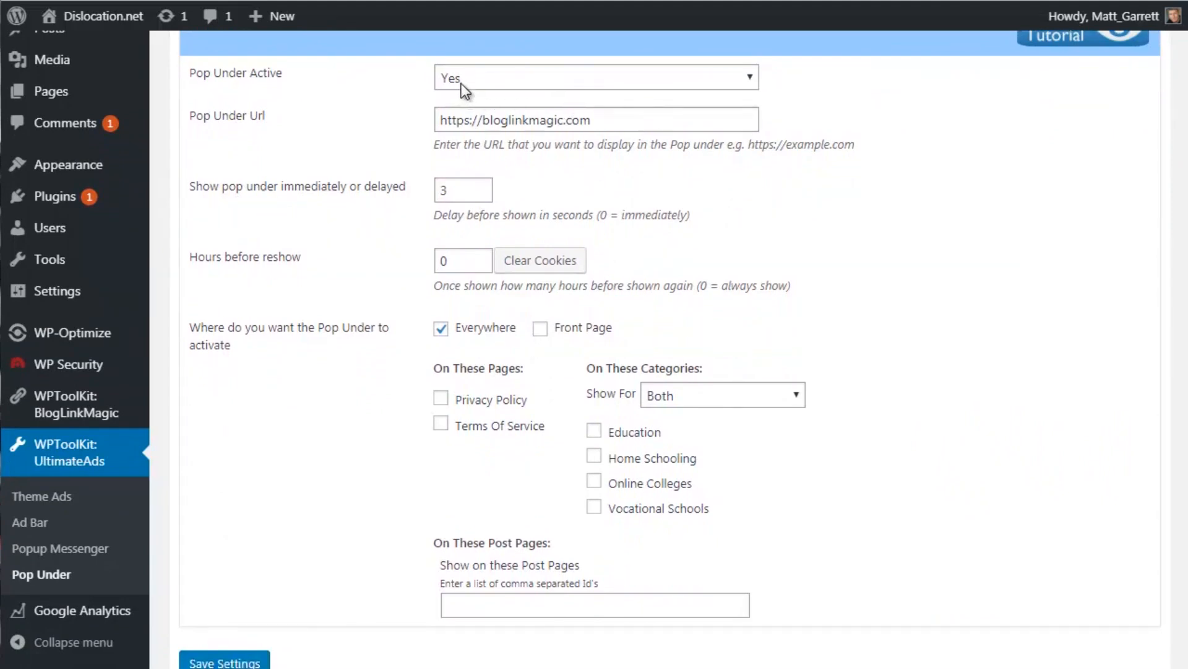
pyautogui.click(481, 75)
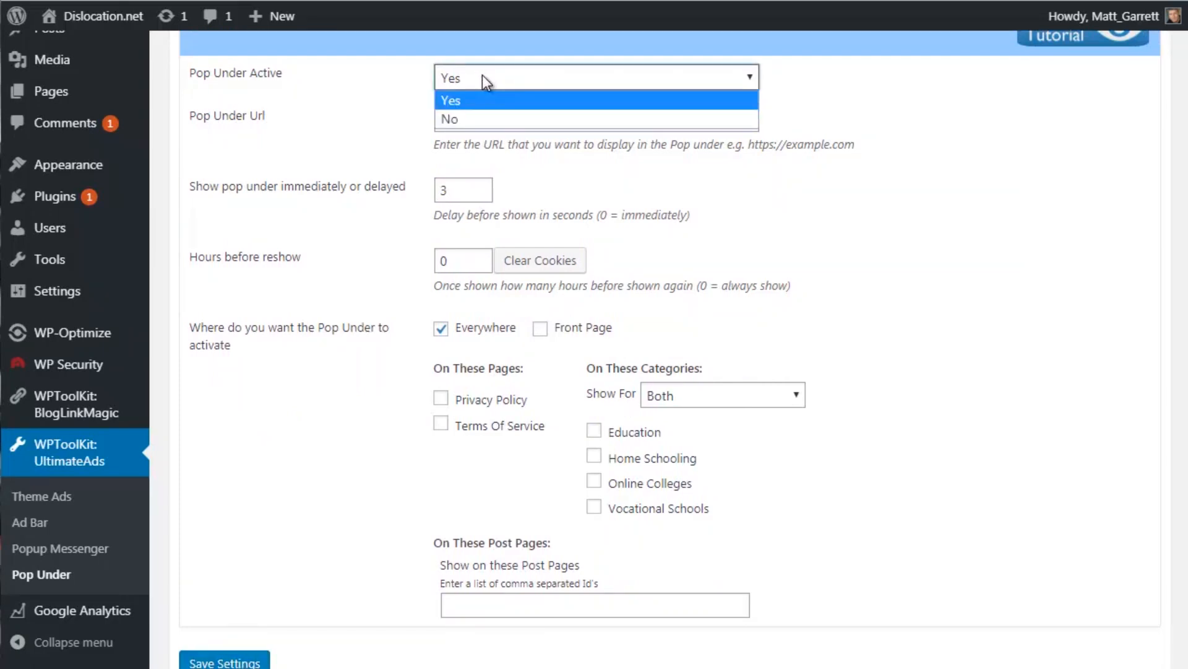
pyautogui.click(376, 79)
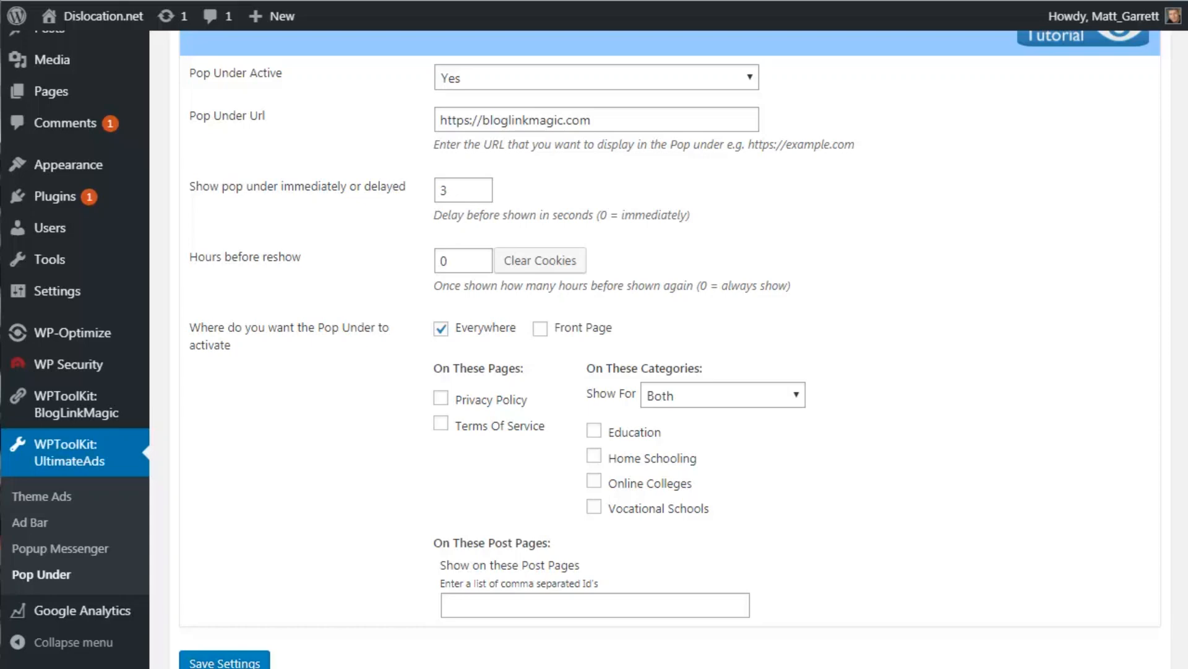
pyautogui.scroll(4, 670, 346)
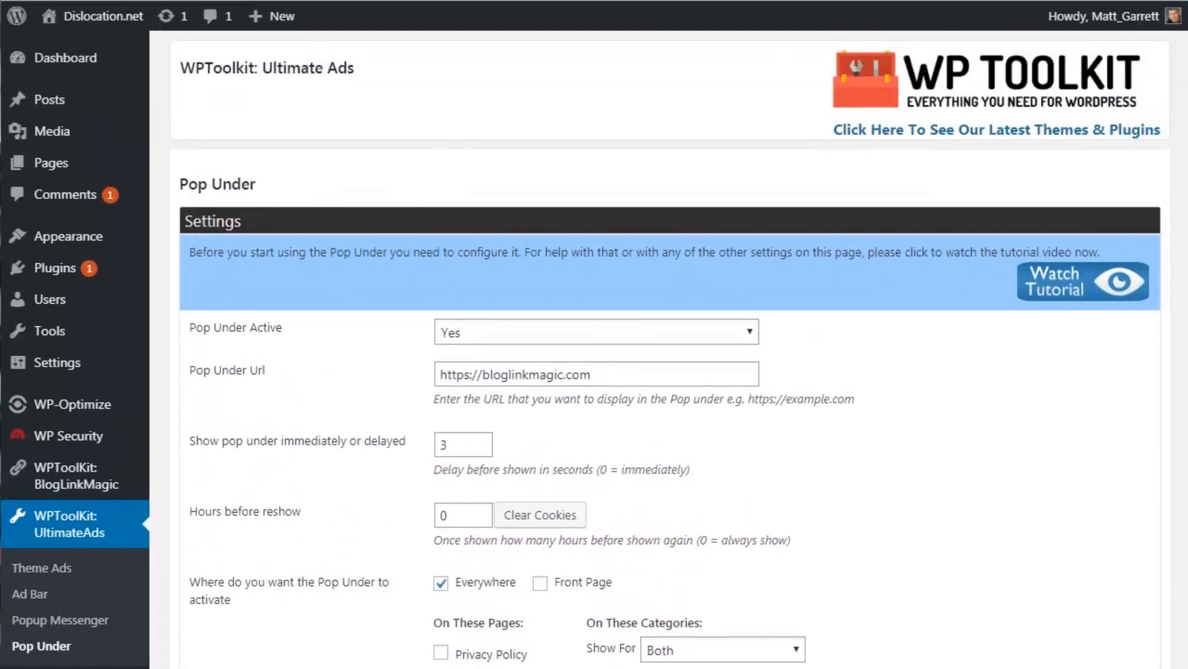